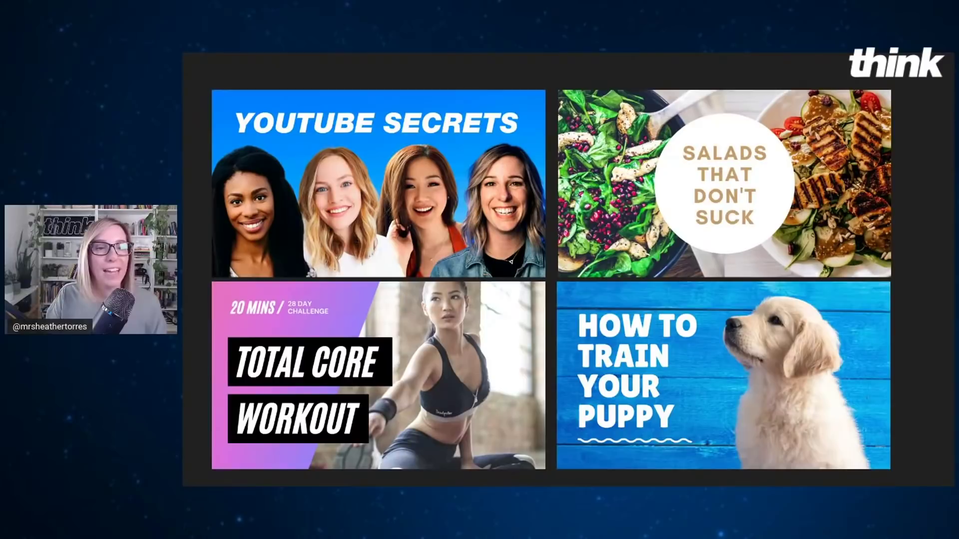
Advance the slideshow past the Canva.com Free/Pro/Enterprise plans slide to the Unsplash slide
{"action": "key", "text": "Right"}
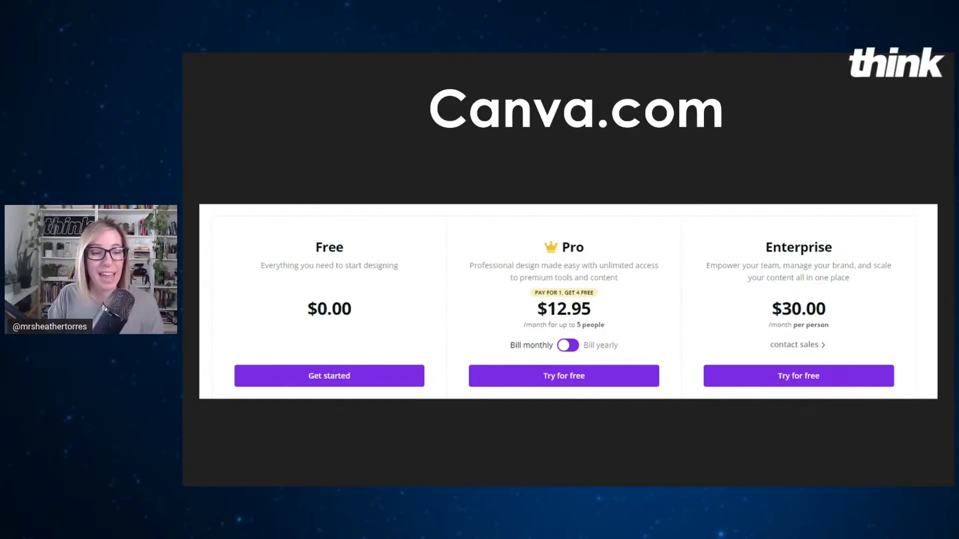
{"action": "key", "text": "Right"}
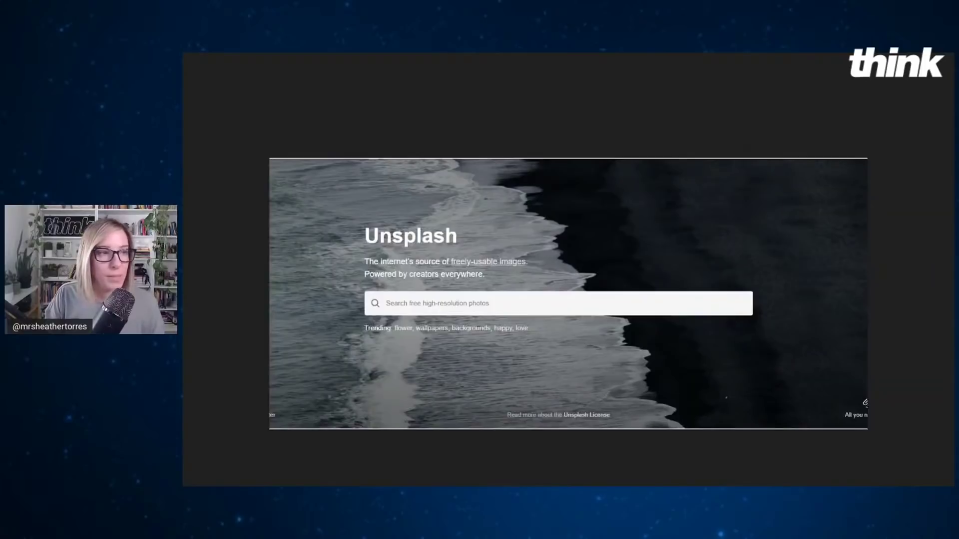
Reveal the Unsplash.com slide title, then switch to Chrome showing the Canva home page
{"action": "key", "text": "Right"}
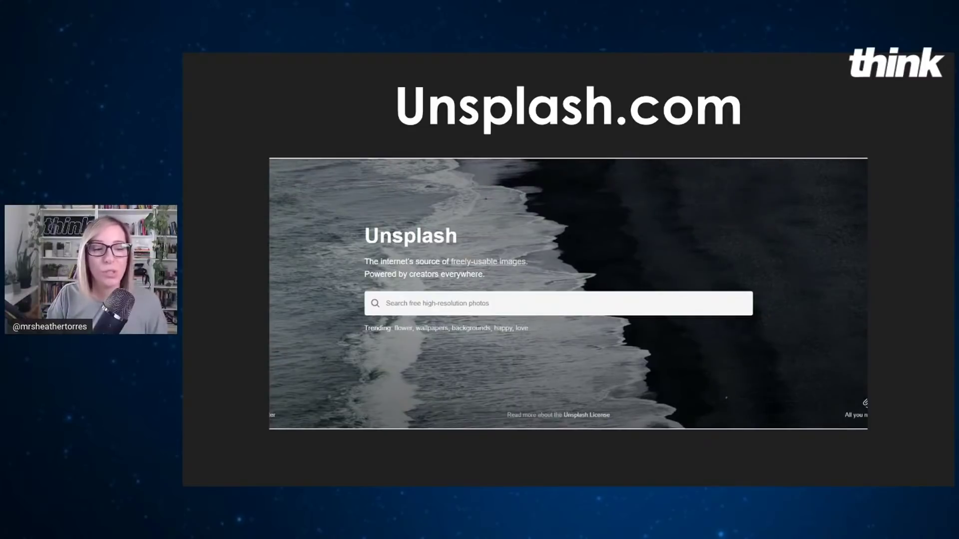
{"action": "key", "text": "alt+Tab"}
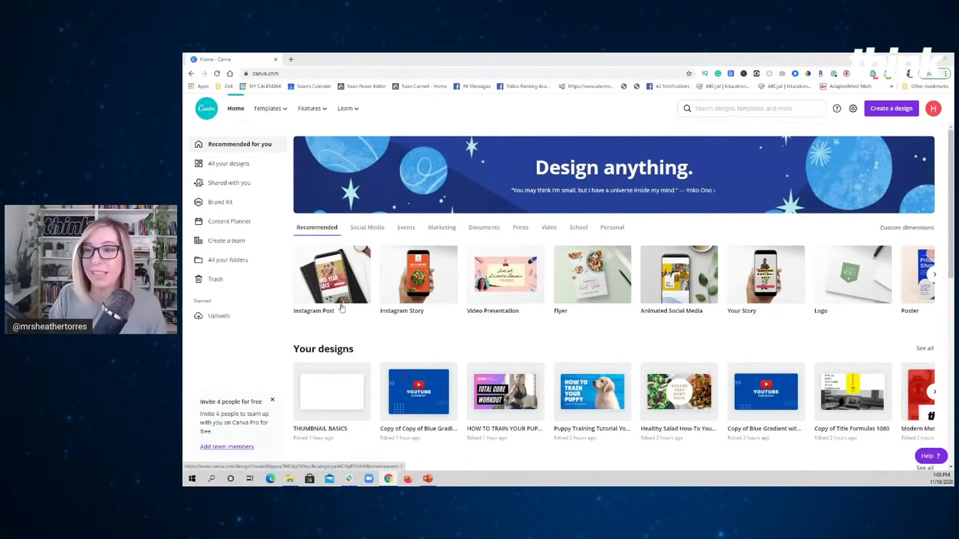
Search Canva designs for 'youtube thum' to bring up YouTube Thumbnail suggestions
{"action": "left_click", "coordinate": [710, 108]}
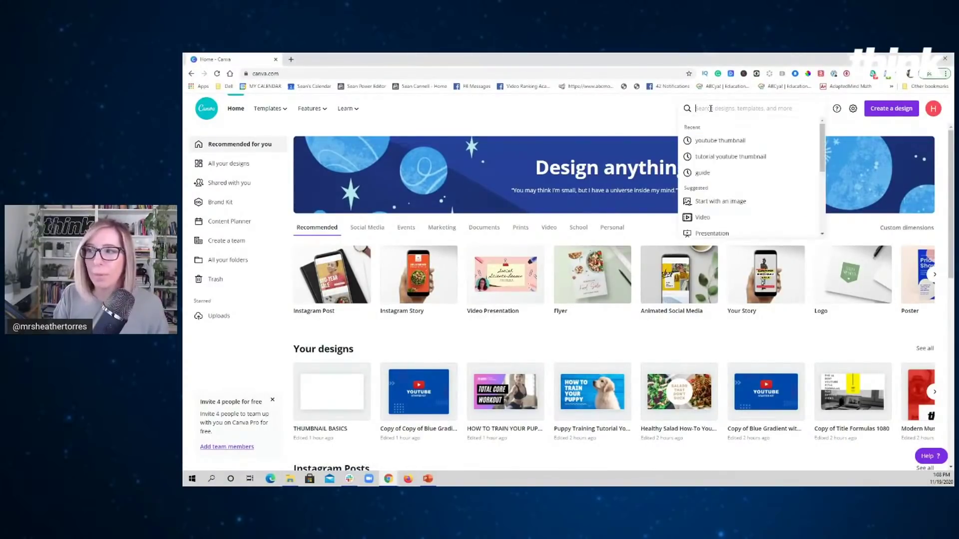
{"action": "type", "text": "youtube"}
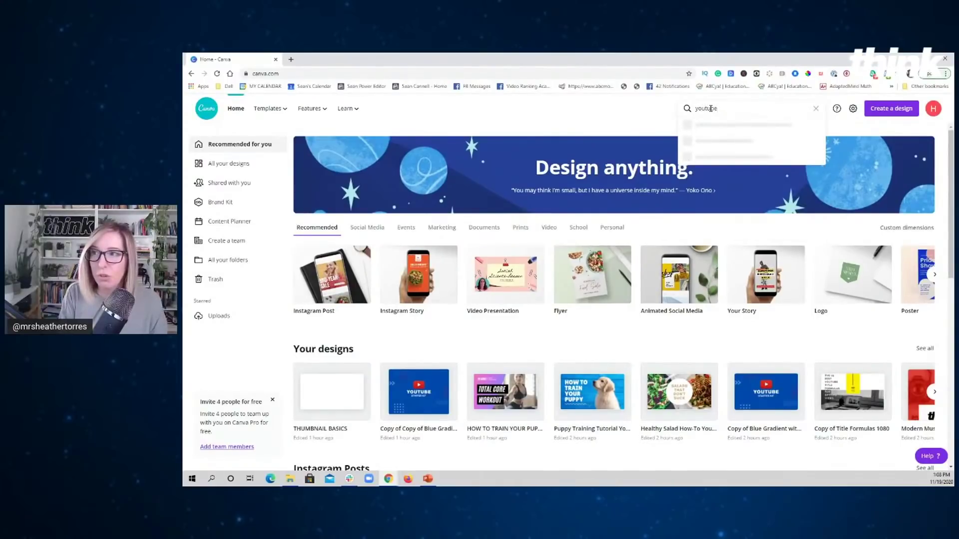
{"action": "type", "text": " thum"}
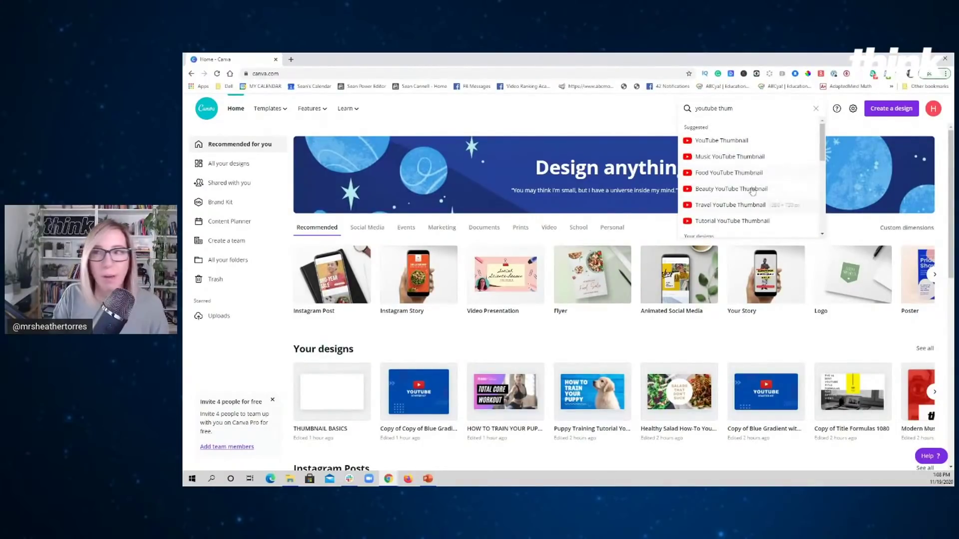
{"action": "scroll", "coordinate": [729, 165], "scroll_direction": "down", "scroll_amount": 2}
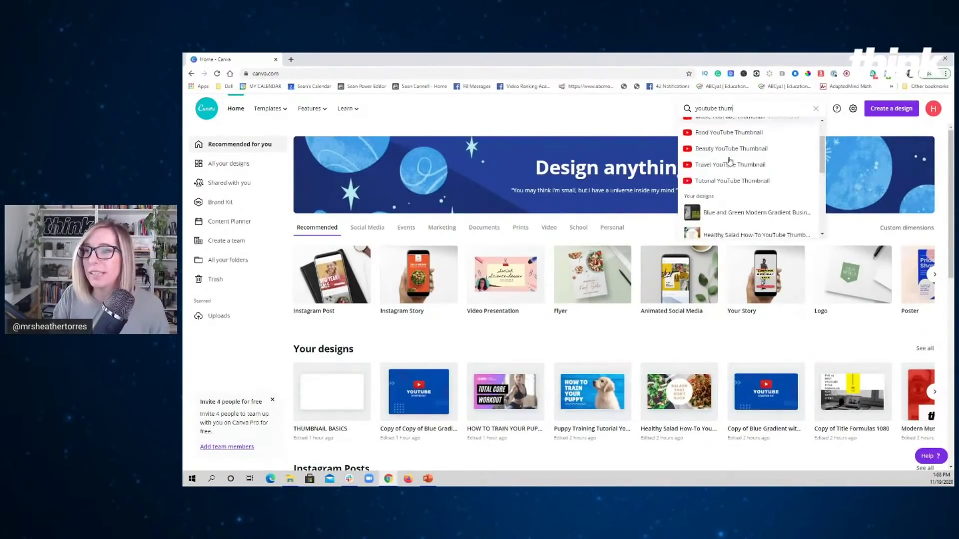
{"action": "scroll", "coordinate": [709, 163], "scroll_direction": "up", "scroll_amount": 2}
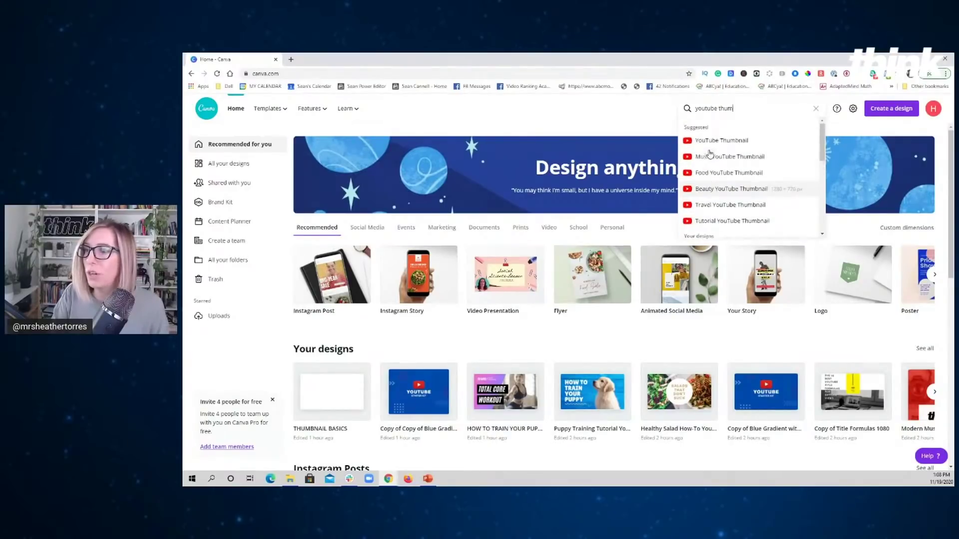
Open the YouTube Thumbnail template results and browse through the templates
{"action": "left_click", "coordinate": [706, 148]}
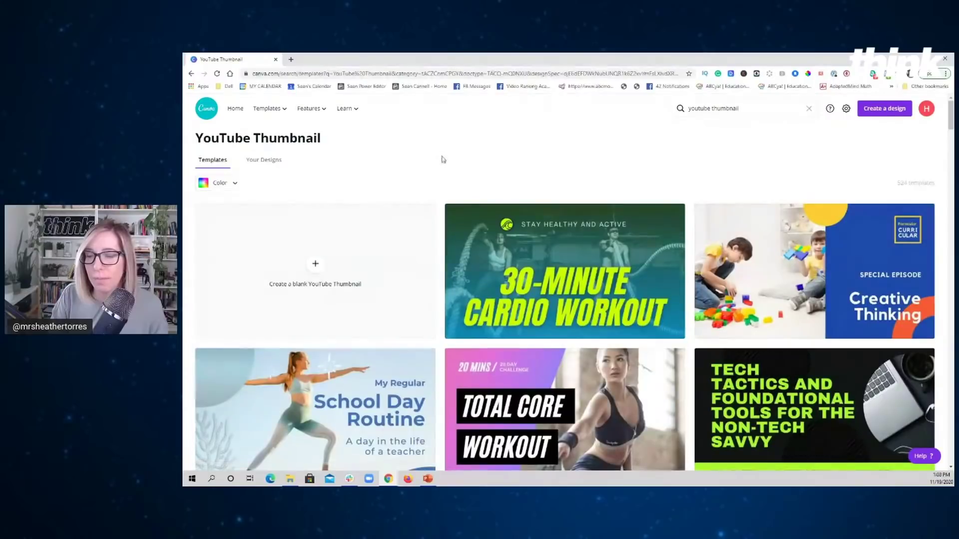
{"action": "scroll", "coordinate": [439, 221], "scroll_direction": "down", "scroll_amount": 3}
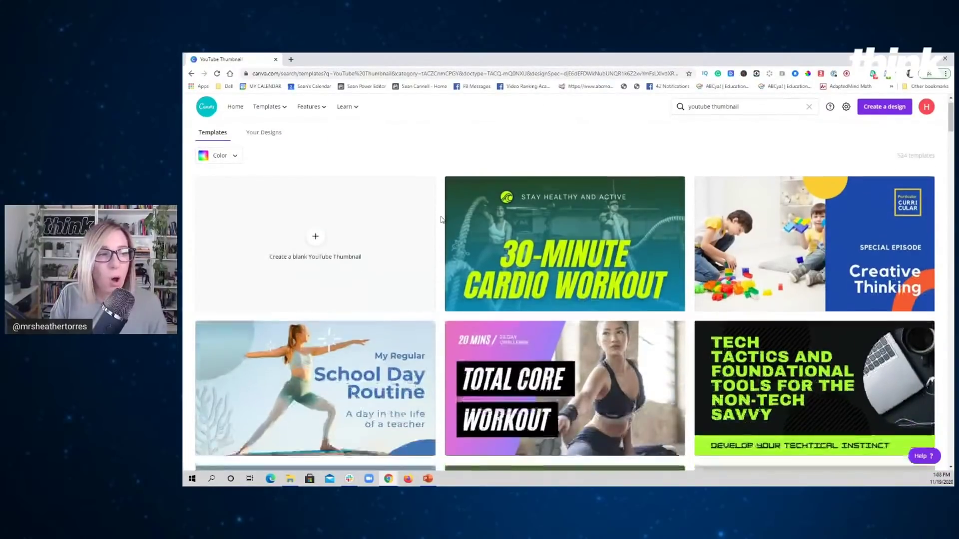
{"action": "scroll", "coordinate": [441, 219], "scroll_direction": "down", "scroll_amount": 8}
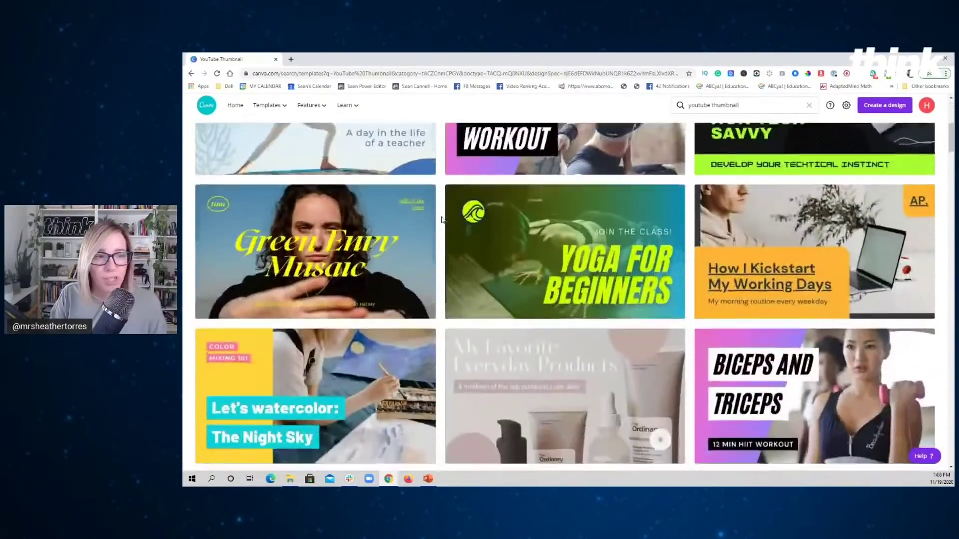
{"action": "scroll", "coordinate": [441, 220], "scroll_direction": "down", "scroll_amount": 10}
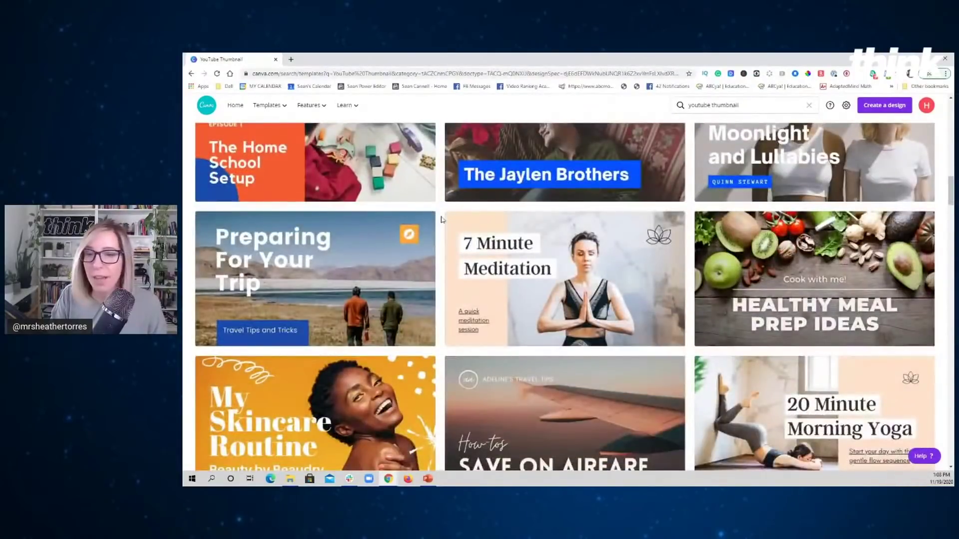
{"action": "scroll", "coordinate": [441, 221], "scroll_direction": "down", "scroll_amount": 2}
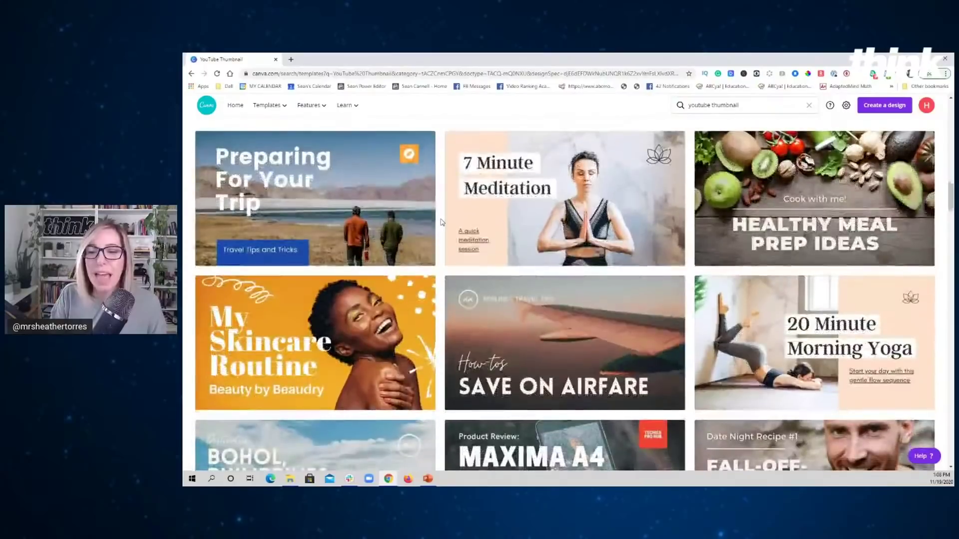
{"action": "scroll", "coordinate": [441, 221], "scroll_direction": "down", "scroll_amount": 1}
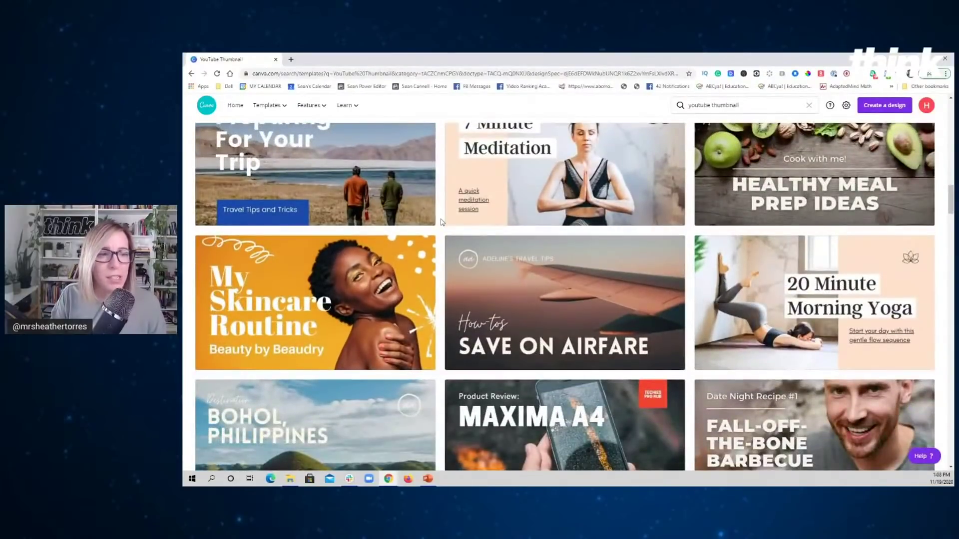
{"action": "scroll", "coordinate": [441, 221], "scroll_direction": "down", "scroll_amount": 10}
{"action": "scroll", "coordinate": [441, 221], "scroll_direction": "up", "scroll_amount": 12}
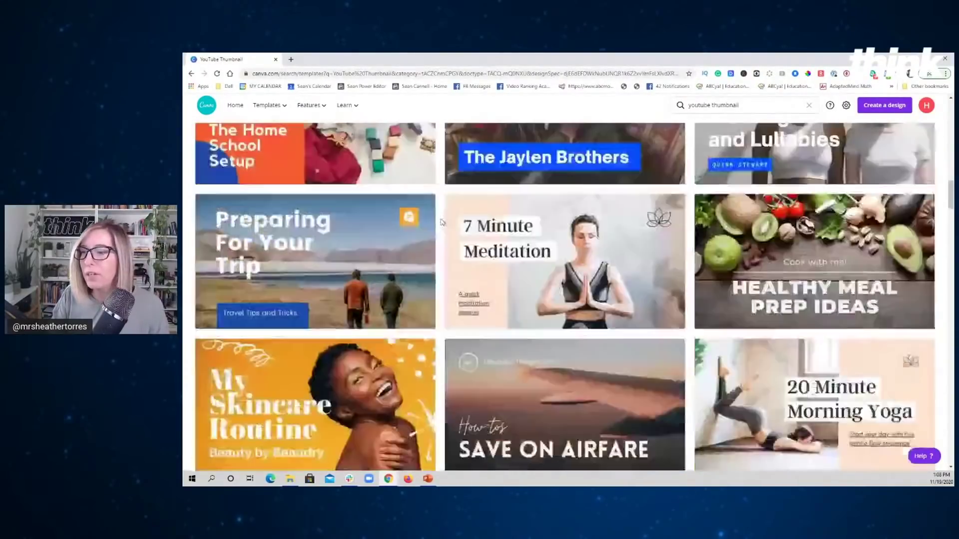
{"action": "scroll", "coordinate": [441, 222], "scroll_direction": "up", "scroll_amount": 5}
Return to the top of the results and create a blank YouTube Thumbnail design
{"action": "right_click", "coordinate": [441, 220]}
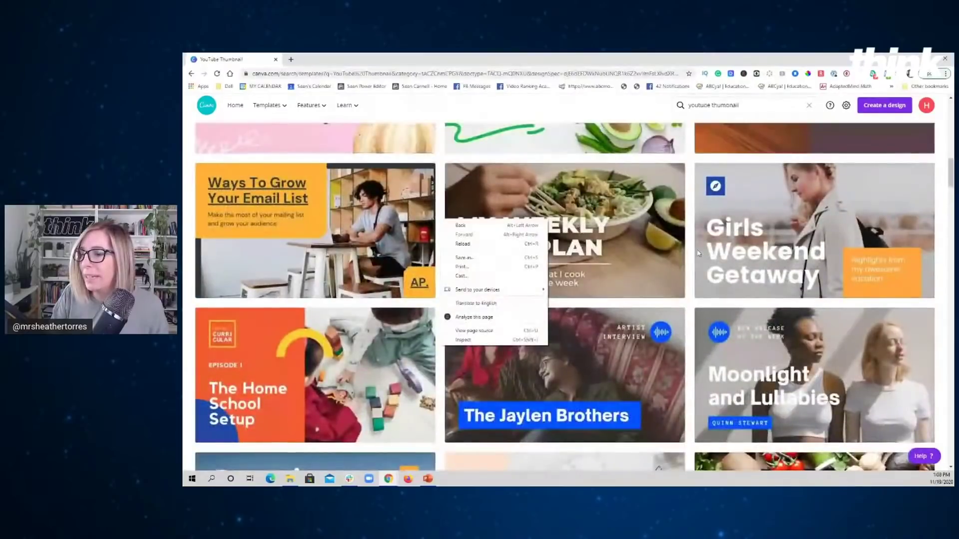
{"action": "left_click", "coordinate": [439, 108]}
{"action": "scroll", "coordinate": [442, 172], "scroll_direction": "up", "scroll_amount": 5}
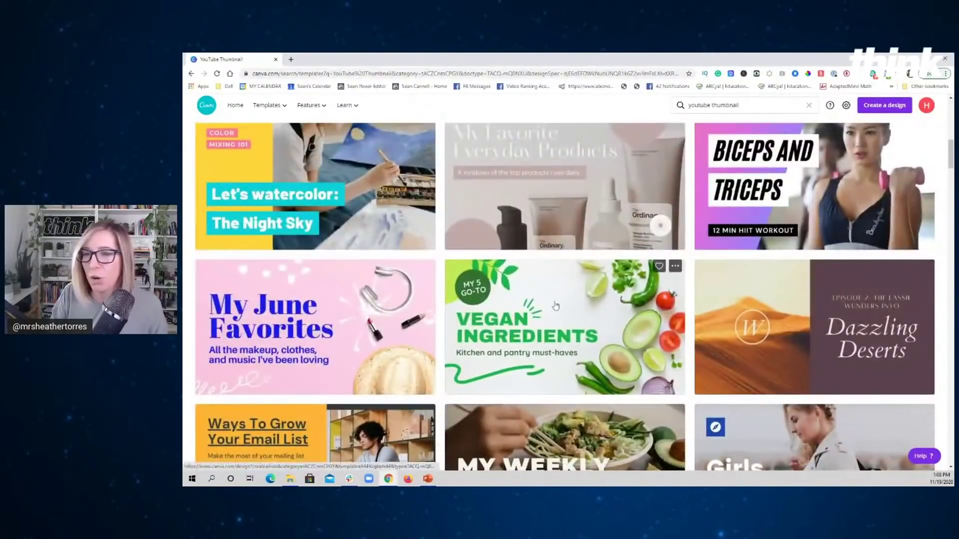
{"action": "scroll", "coordinate": [555, 305], "scroll_direction": "up", "scroll_amount": 10}
{"action": "left_click", "coordinate": [309, 271]}
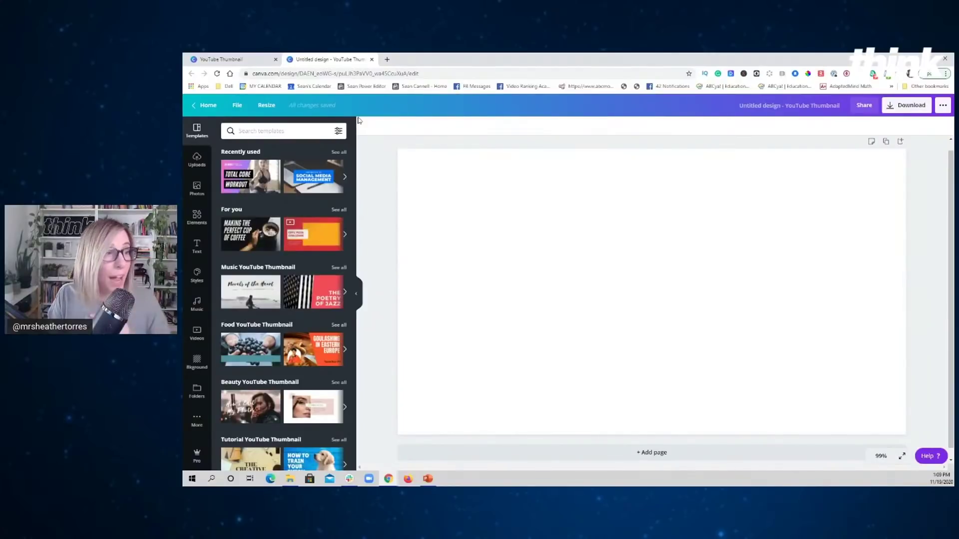
Search stock Photos for 'vegan' and add the vegetables-in-a-bowl-on-wood photo to the canvas
{"action": "left_click", "coordinate": [196, 188]}
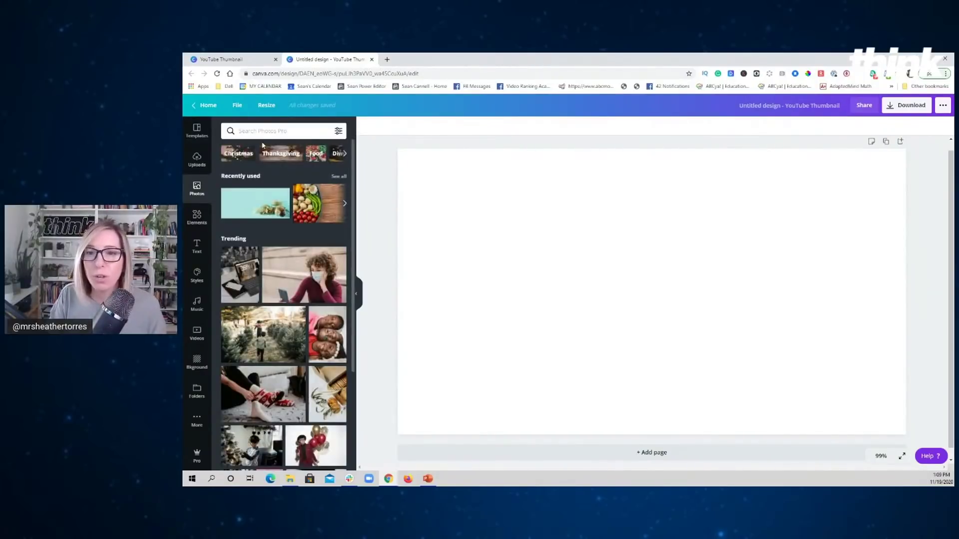
{"action": "left_click", "coordinate": [266, 132]}
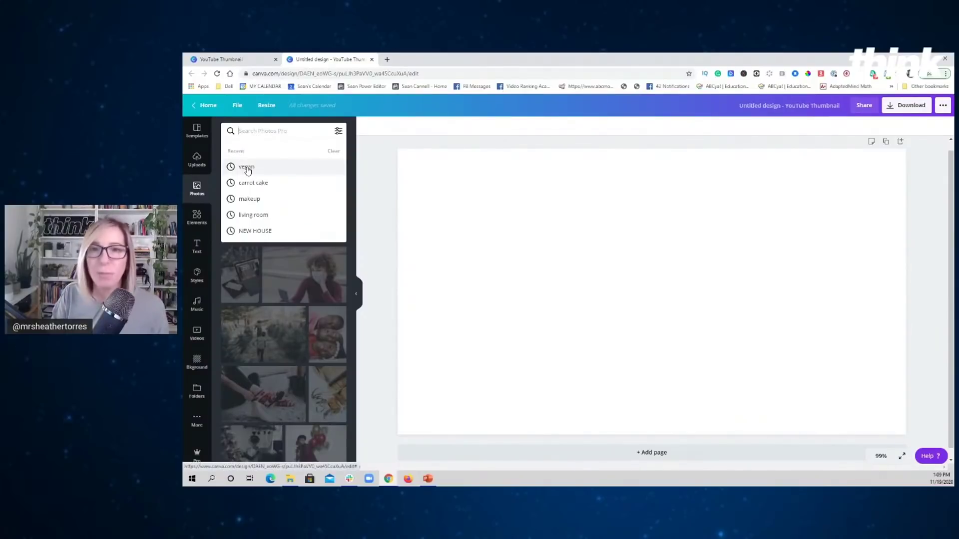
{"action": "left_click", "coordinate": [247, 170]}
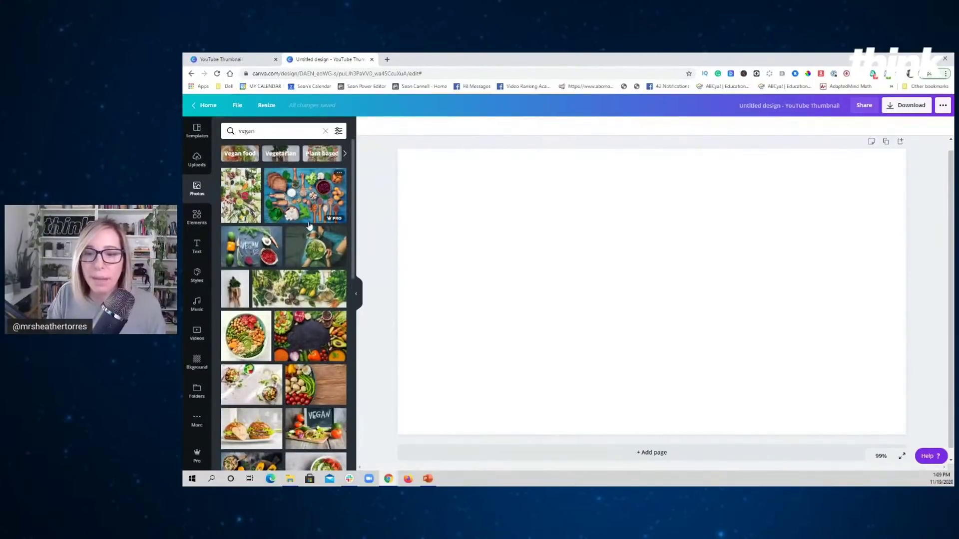
{"action": "scroll", "coordinate": [290, 217], "scroll_direction": "down", "scroll_amount": 3}
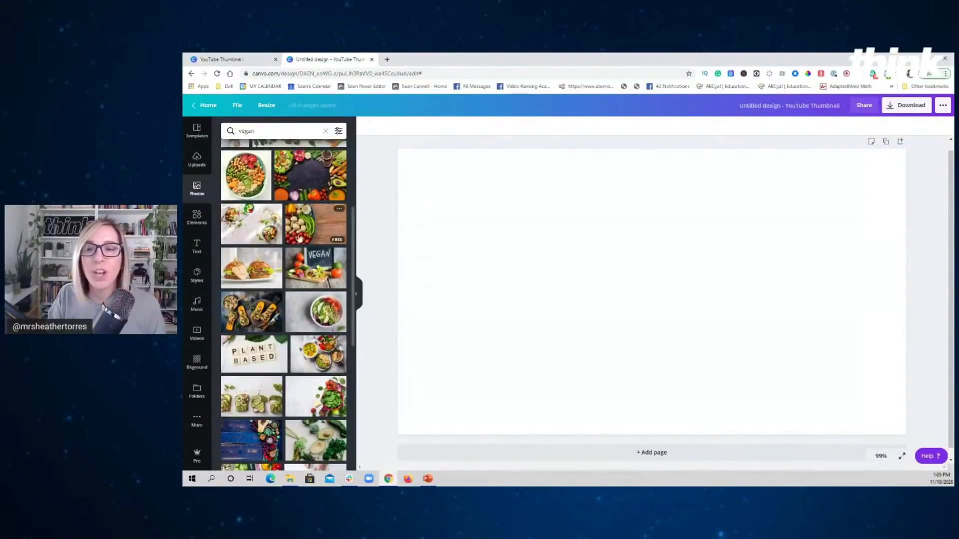
{"action": "left_click", "coordinate": [312, 223]}
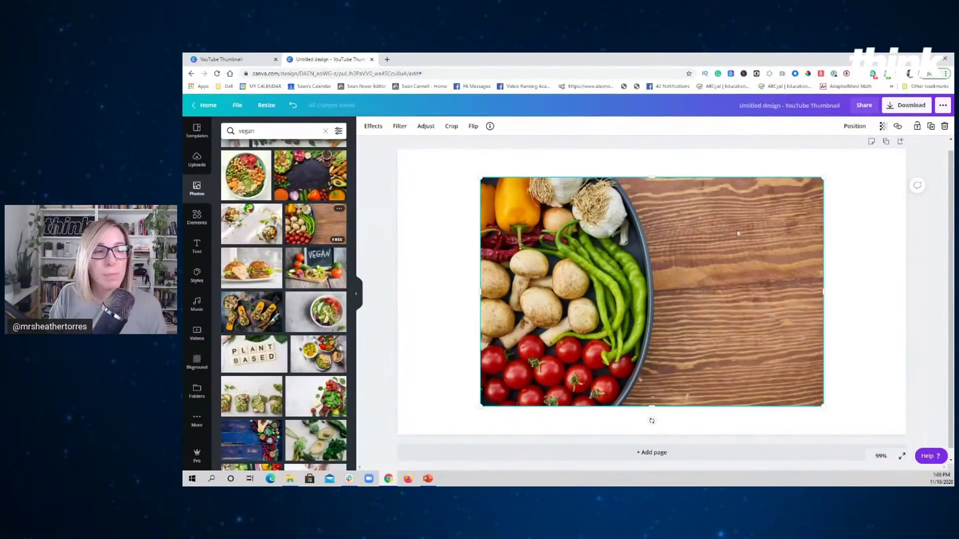
{"action": "left_click", "coordinate": [197, 246]}
Add a heading and move it onto the wood to the right of the bowl
{"action": "left_click", "coordinate": [249, 172]}
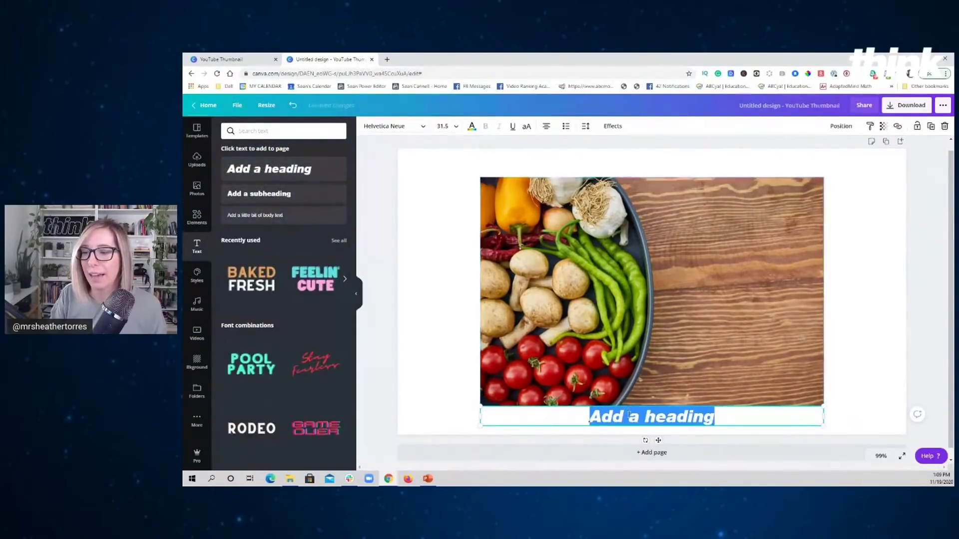
{"action": "left_click", "coordinate": [646, 404]}
{"action": "left_click", "coordinate": [734, 418]}
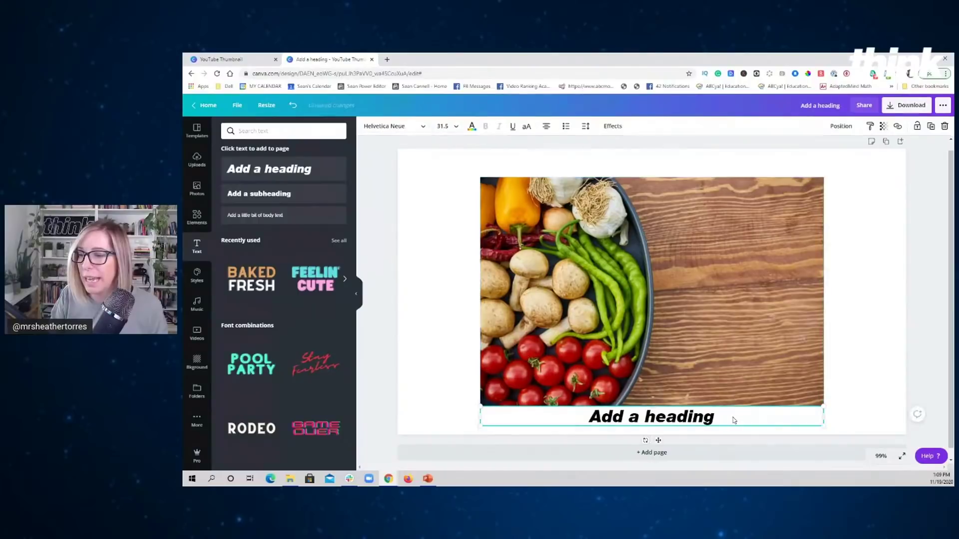
{"action": "left_click_drag", "start_coordinate": [734, 418], "coordinate": [807, 228]}
Replace the heading text with 'VEGAN / FOR / BEGINNERS' on three lines and select it all
{"action": "double_click", "coordinate": [788, 230]}
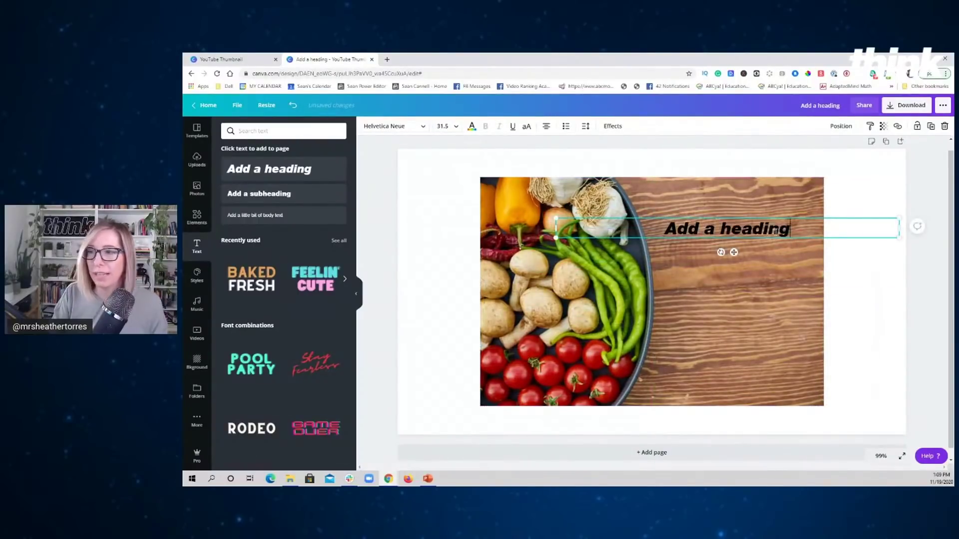
{"action": "mouse_move", "coordinate": [776, 231]}
{"action": "left_mouse_down"}
{"action": "mouse_move", "coordinate": [666, 230]}
{"action": "mouse_move", "coordinate": [784, 229]}
{"action": "left_mouse_up"}
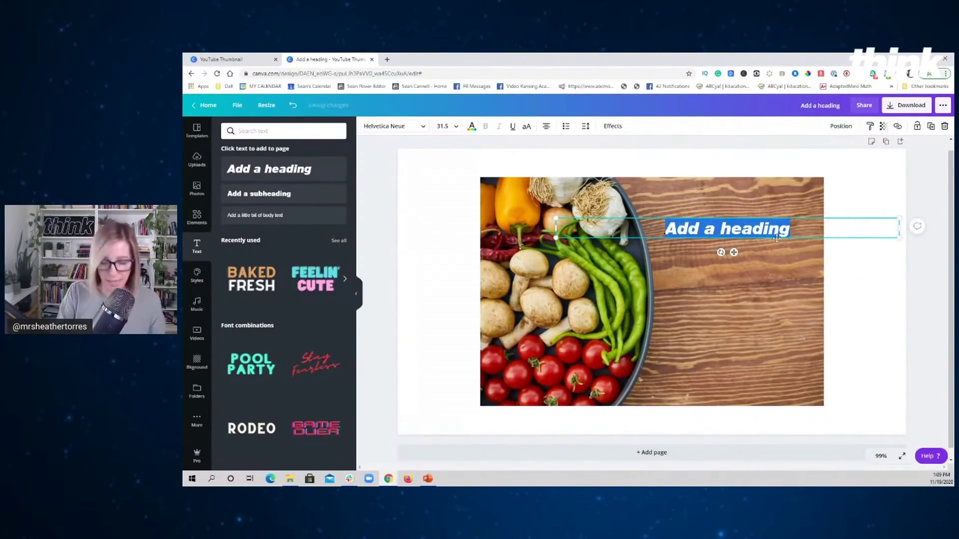
{"action": "type", "text": "VWGA"}
{"action": "key", "text": "BackSpace"}
{"action": "key", "text": "BackSpace"}
{"action": "key", "text": "BackSpace"}
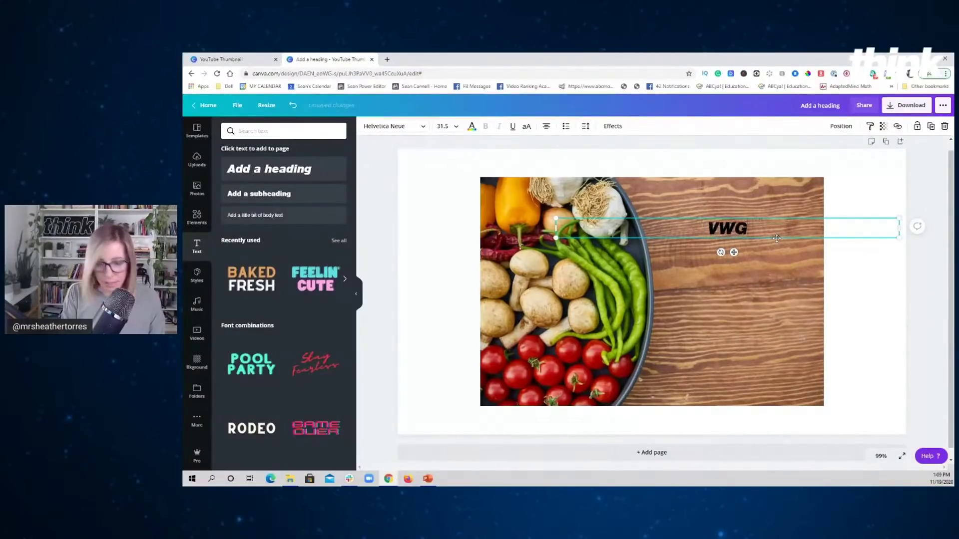
{"action": "type", "text": "EGAN"}
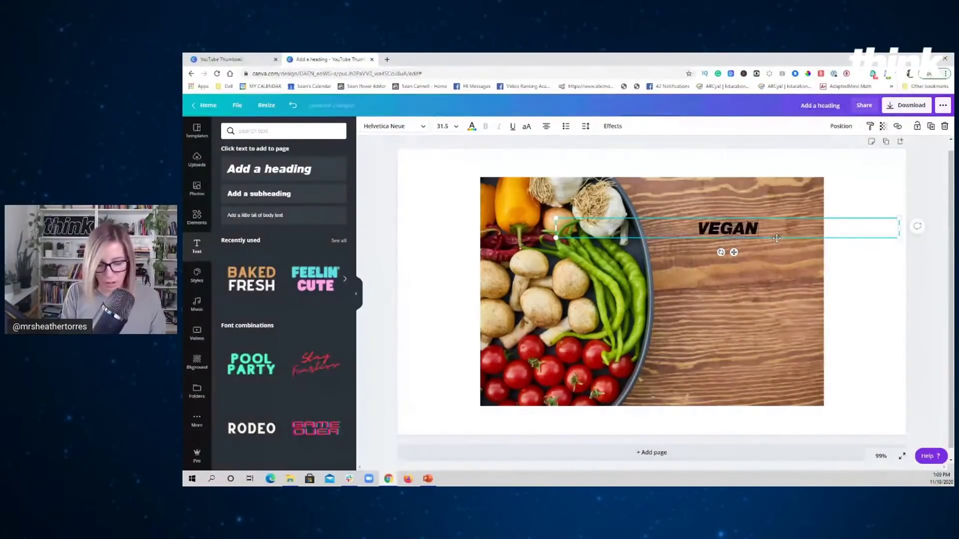
{"action": "key", "text": "Return"}
{"action": "type", "text": "FOR"}
{"action": "key", "text": "Return"}
{"action": "type", "text": "BEGINNERS"}
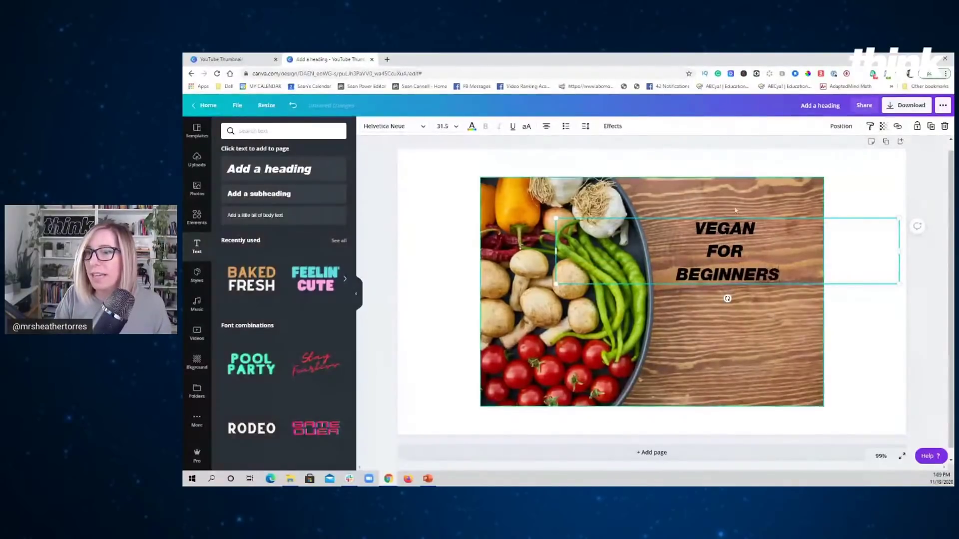
{"action": "key", "text": "ctrl+a"}
Make the heading white, enlarge it to about size 57, and position it over the wood
{"action": "left_click", "coordinate": [471, 126]}
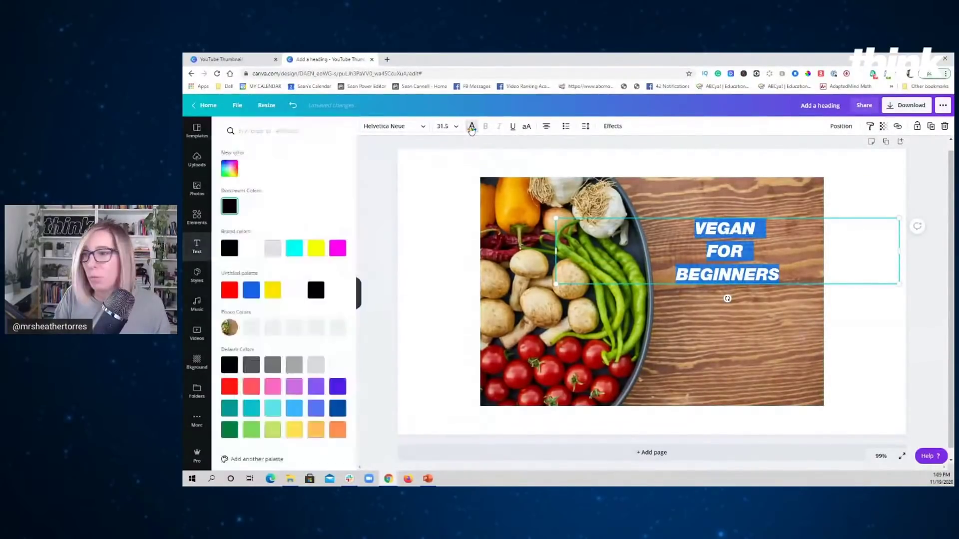
{"action": "left_click", "coordinate": [876, 256]}
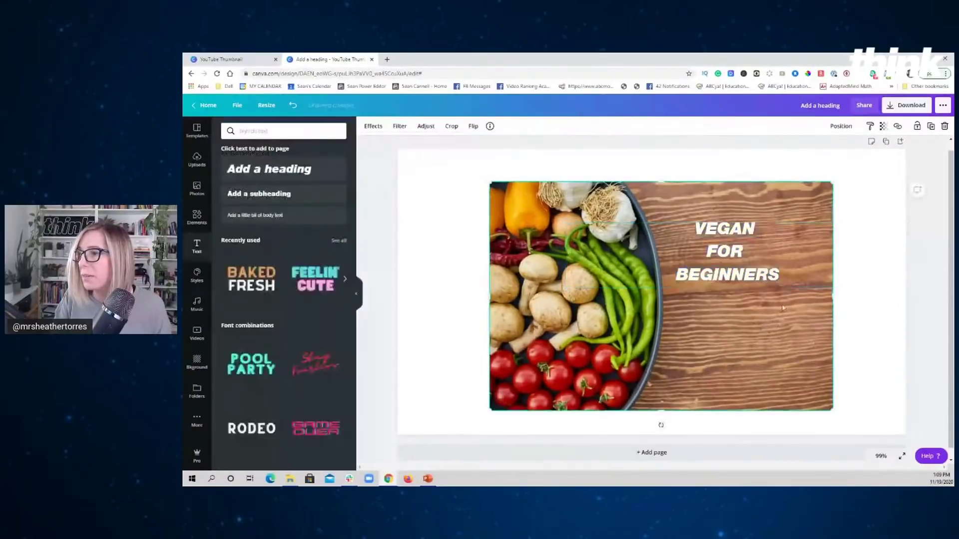
{"action": "left_click_drag", "start_coordinate": [897, 250], "coordinate": [759, 330]}
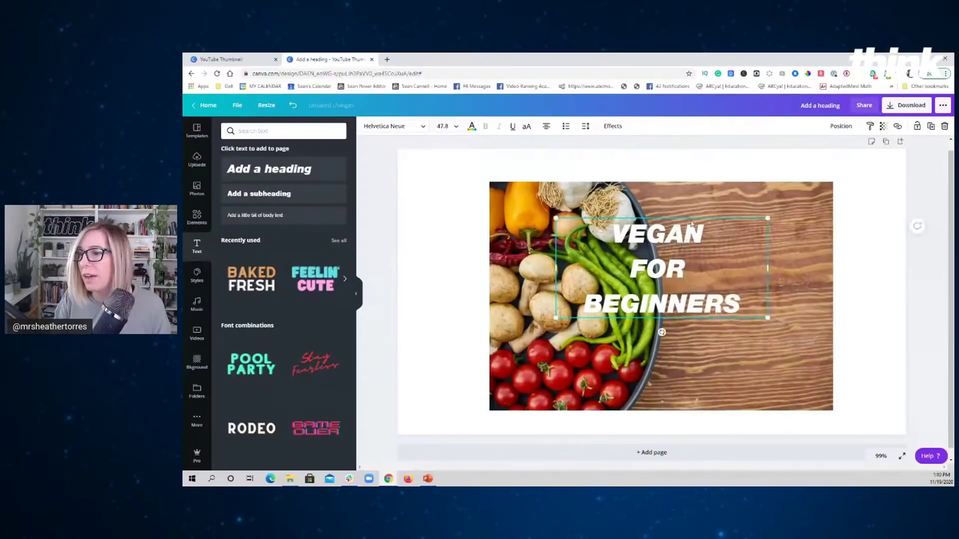
{"action": "left_click_drag", "start_coordinate": [709, 218], "coordinate": [777, 241]}
{"action": "left_click", "coordinate": [644, 162]}
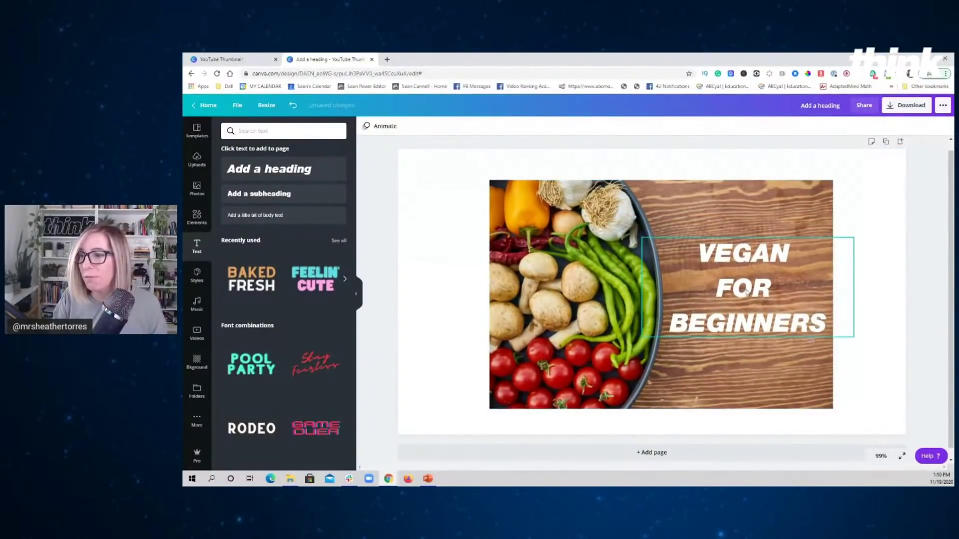
{"action": "left_click_drag", "start_coordinate": [741, 288], "coordinate": [737, 283]}
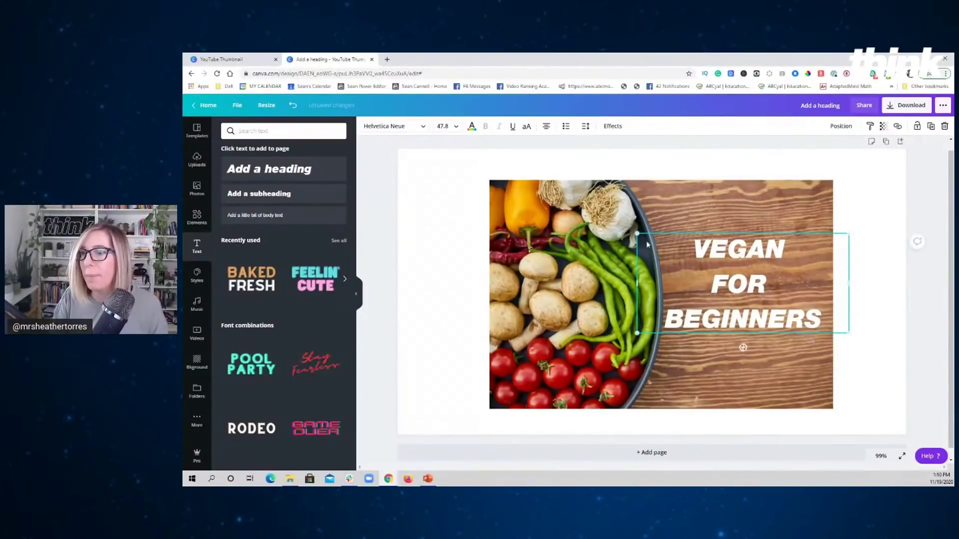
Give the heading a Lift shadow effect at intensity 93, then deselect it
{"action": "left_click", "coordinate": [612, 126]}
{"action": "left_click", "coordinate": [325, 171]}
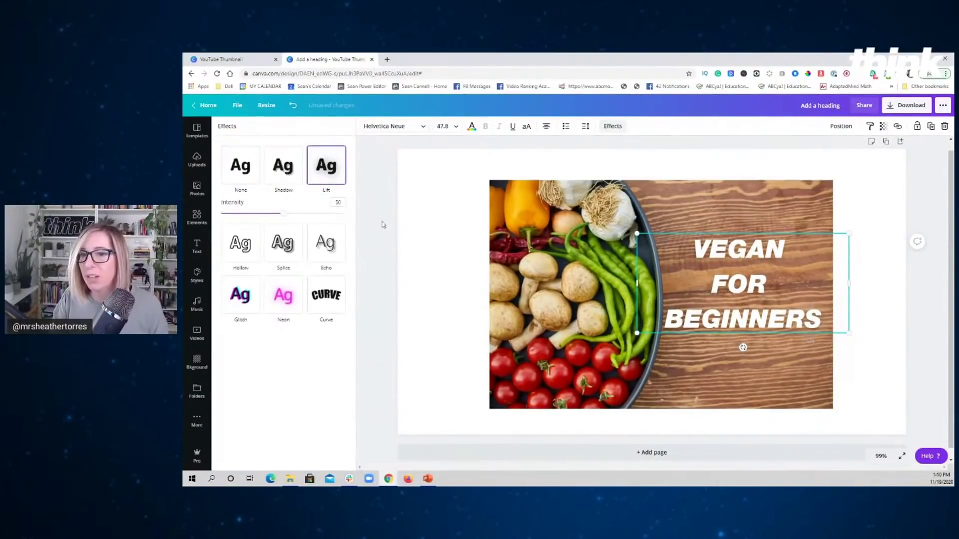
{"action": "left_click_drag", "start_coordinate": [283, 218], "coordinate": [338, 214]}
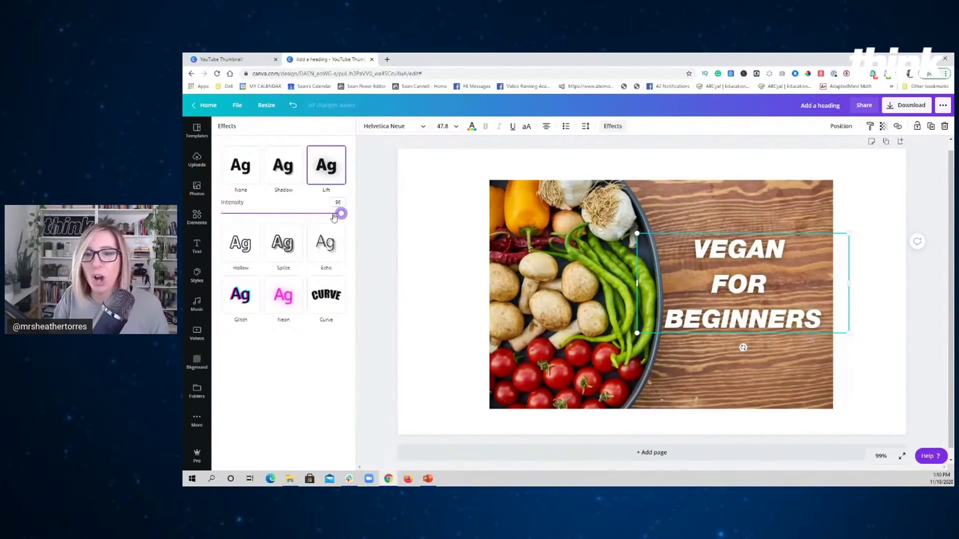
{"action": "left_click", "coordinate": [196, 246]}
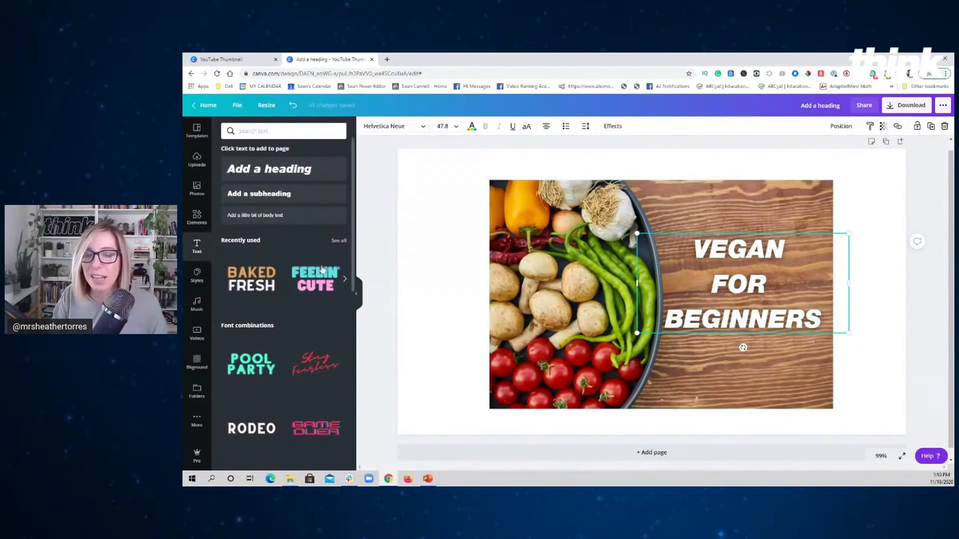
{"action": "scroll", "coordinate": [256, 280], "scroll_direction": "down", "scroll_amount": 7}
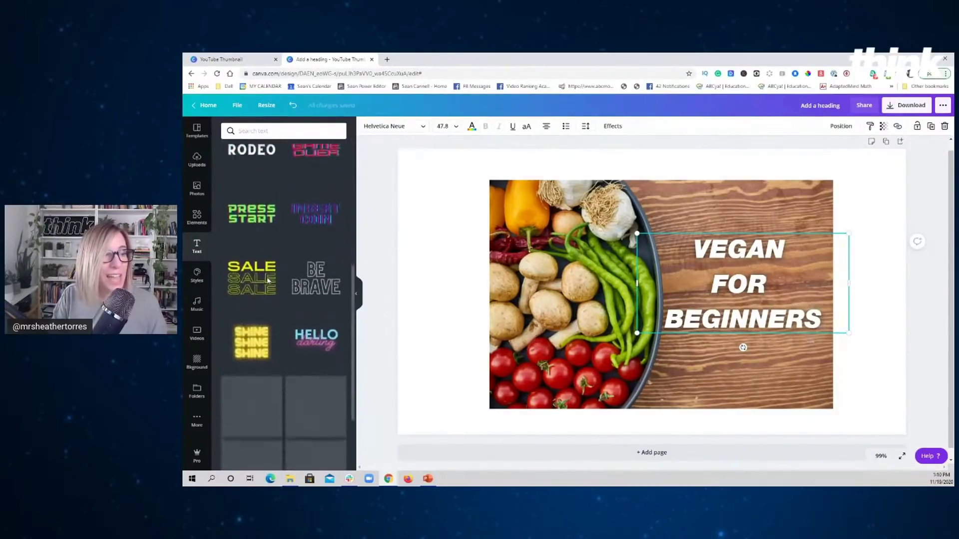
{"action": "scroll", "coordinate": [268, 281], "scroll_direction": "up", "scroll_amount": 7}
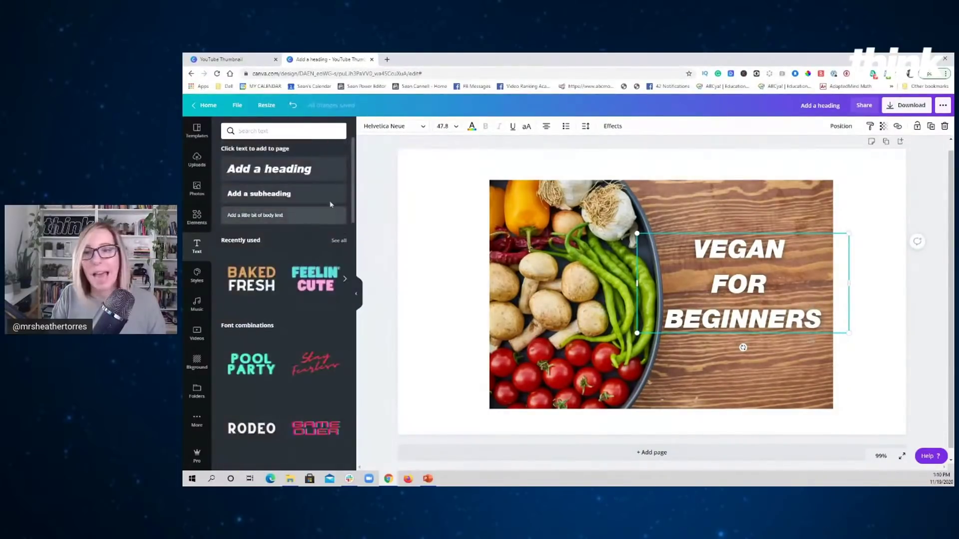
{"action": "left_click", "coordinate": [443, 203]}
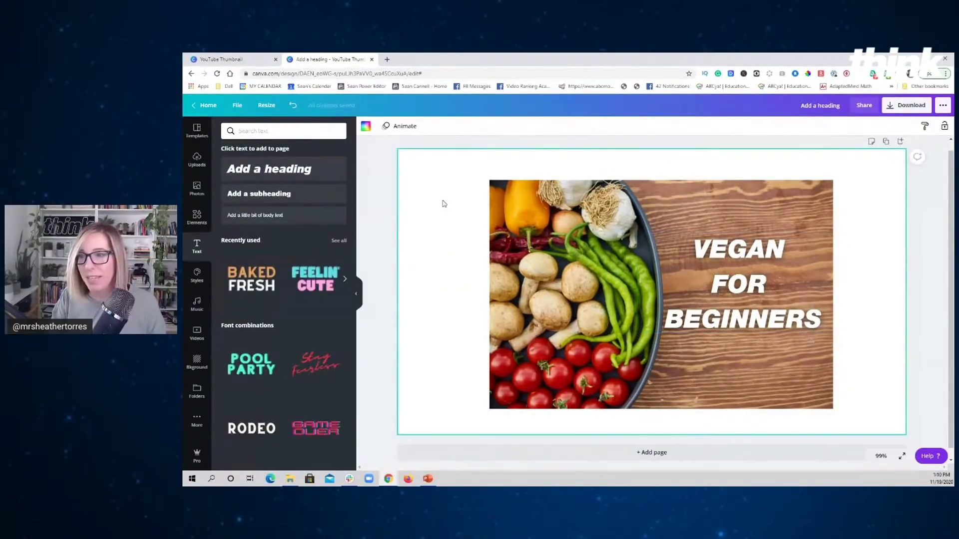
{"action": "left_click", "coordinate": [476, 144]}
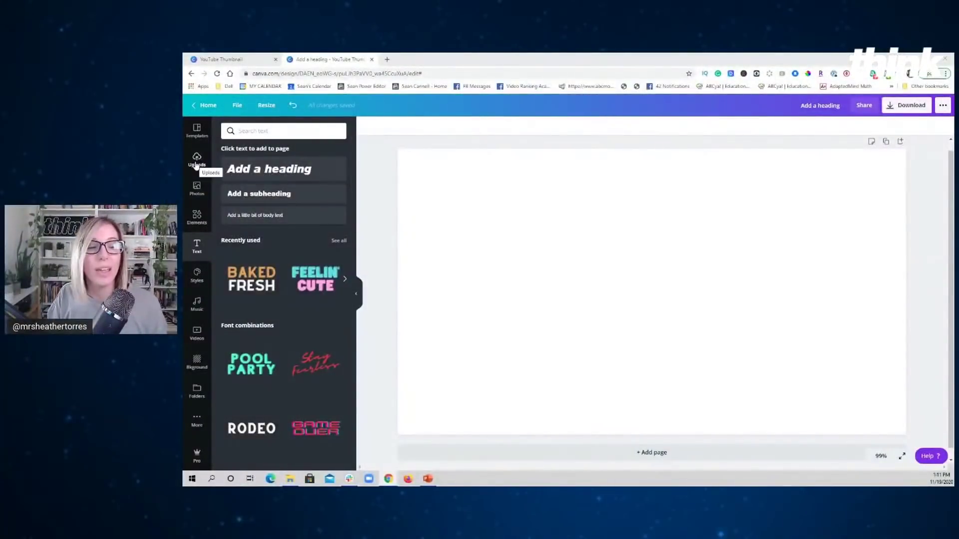
Place the uploaded blue-backdrop portrait on the page and enlarge it toward the top-right
{"action": "left_click", "coordinate": [196, 164]}
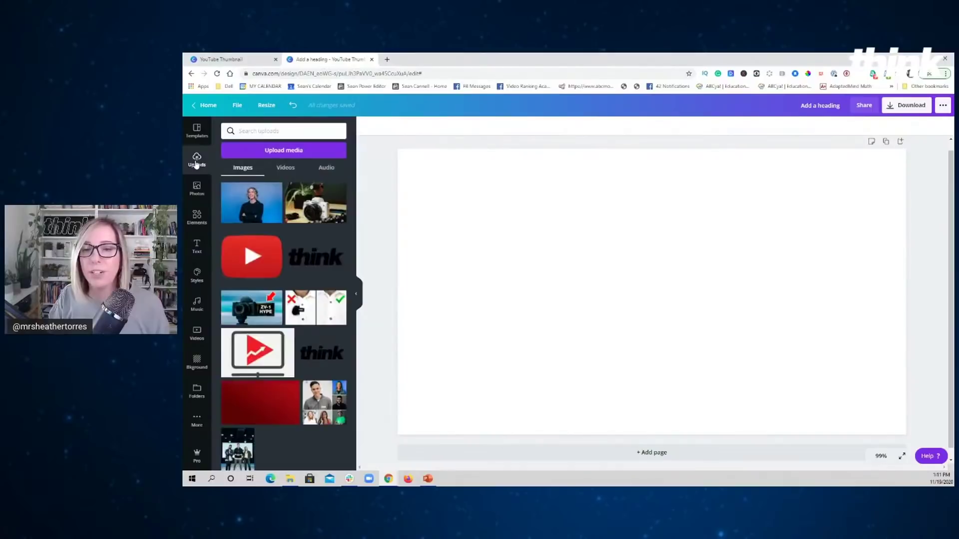
{"action": "left_click_drag", "start_coordinate": [251, 203], "coordinate": [471, 224]}
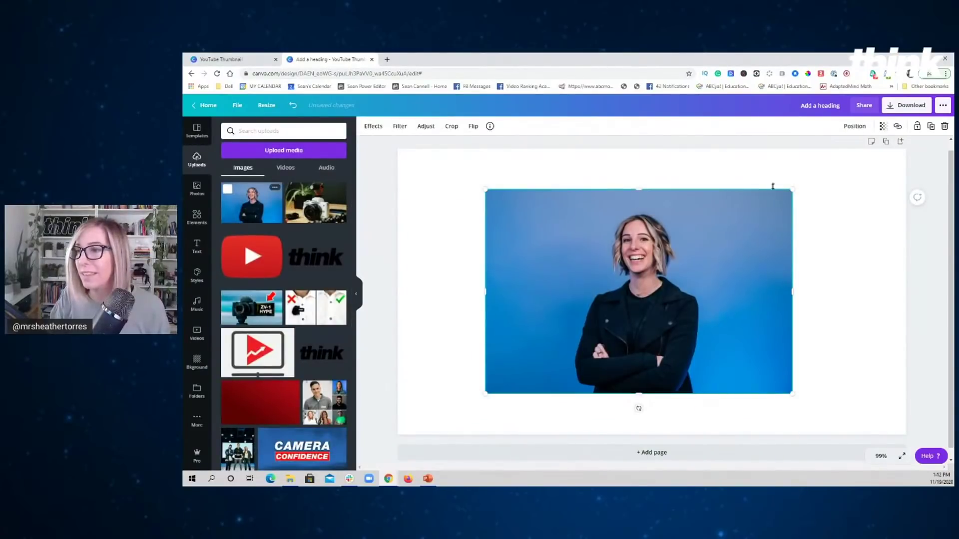
{"action": "left_click_drag", "start_coordinate": [793, 190], "coordinate": [844, 156]}
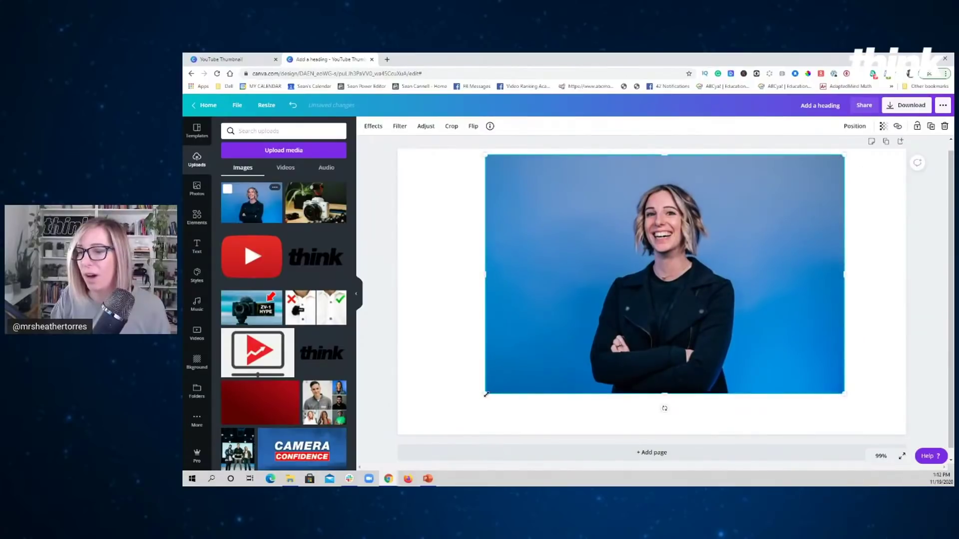
Enlarge the portrait further and apply Background Remover to strip its blue backdrop
{"action": "left_click_drag", "start_coordinate": [485, 395], "coordinate": [442, 422]}
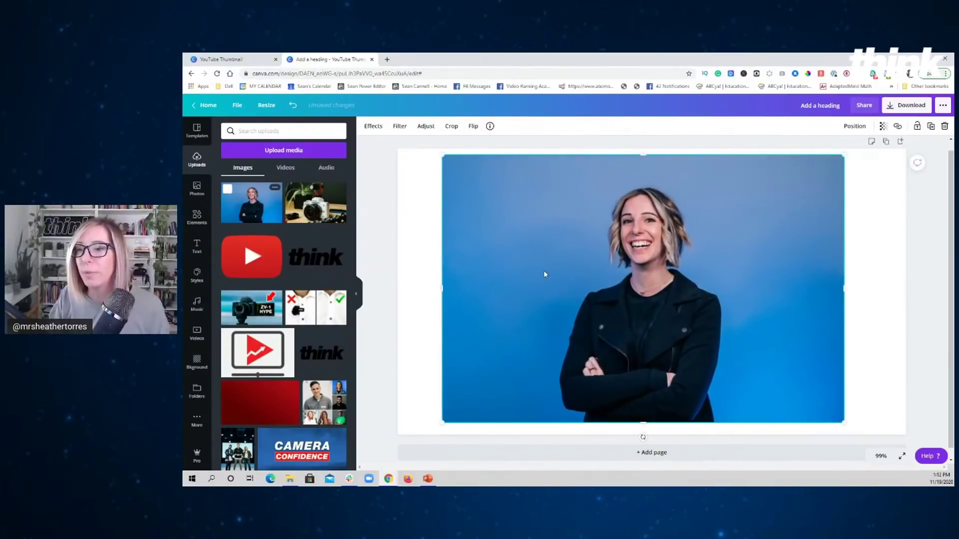
{"action": "left_click", "coordinate": [372, 126]}
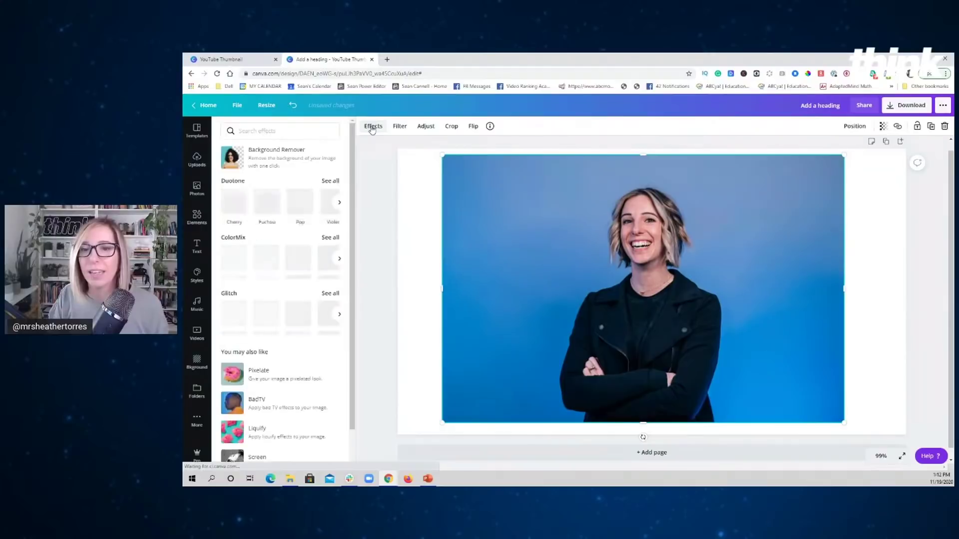
{"action": "left_click", "coordinate": [264, 160]}
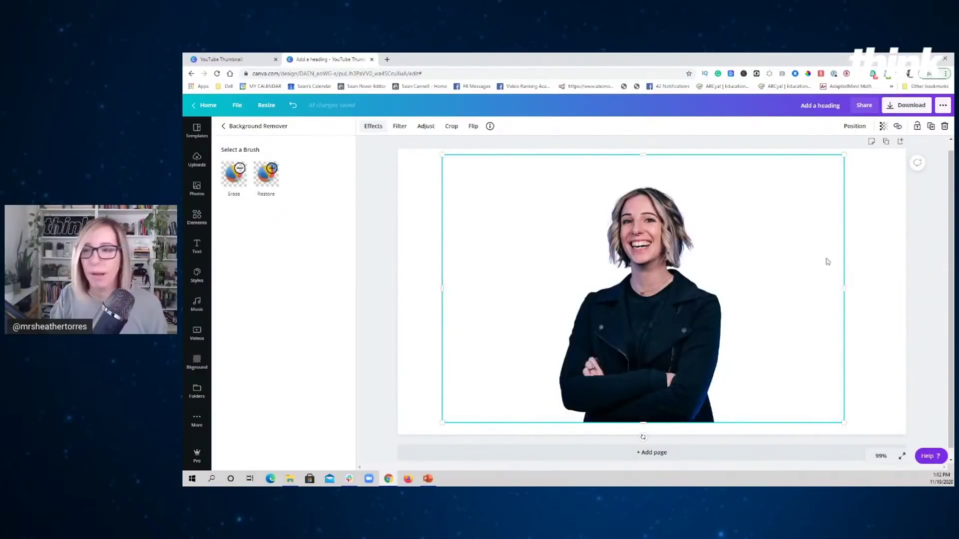
Resize the cut-out portrait larger and shift it down and right on the page
{"action": "left_click_drag", "start_coordinate": [840, 155], "coordinate": [919, 108]}
{"action": "left_click_drag", "start_coordinate": [696, 248], "coordinate": [645, 285]}
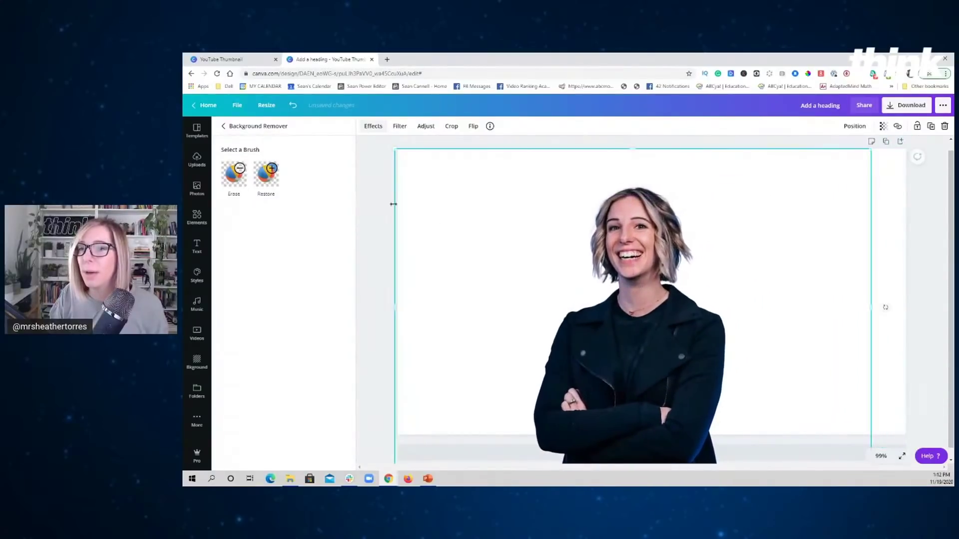
{"action": "left_click_drag", "start_coordinate": [394, 150], "coordinate": [507, 220]}
{"action": "left_click_drag", "start_coordinate": [631, 295], "coordinate": [713, 256]}
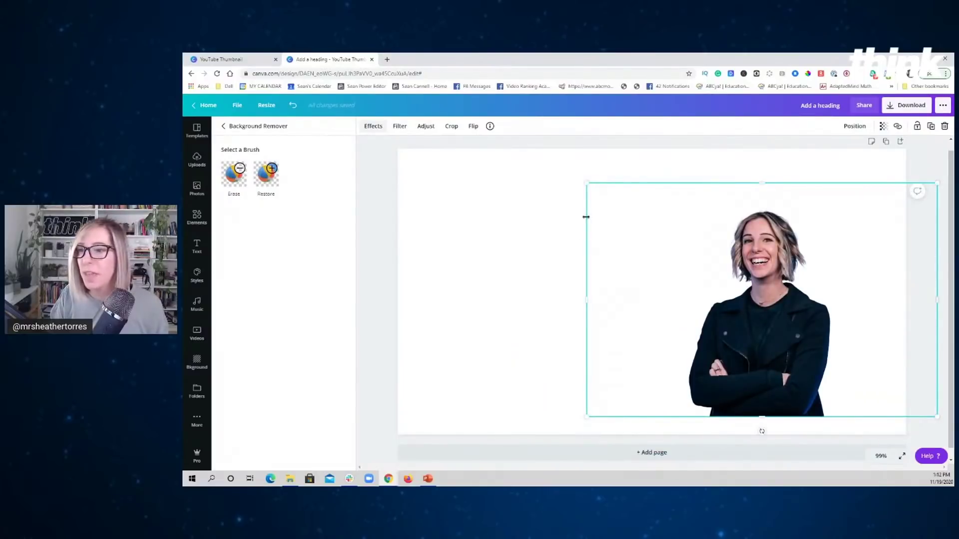
{"action": "left_click_drag", "start_coordinate": [588, 183], "coordinate": [311, 118]}
{"action": "left_click_drag", "start_coordinate": [611, 235], "coordinate": [742, 293]}
Nudge the enlarged portrait up and right so it fills the right side, then deselect it
{"action": "left_click", "coordinate": [451, 304]}
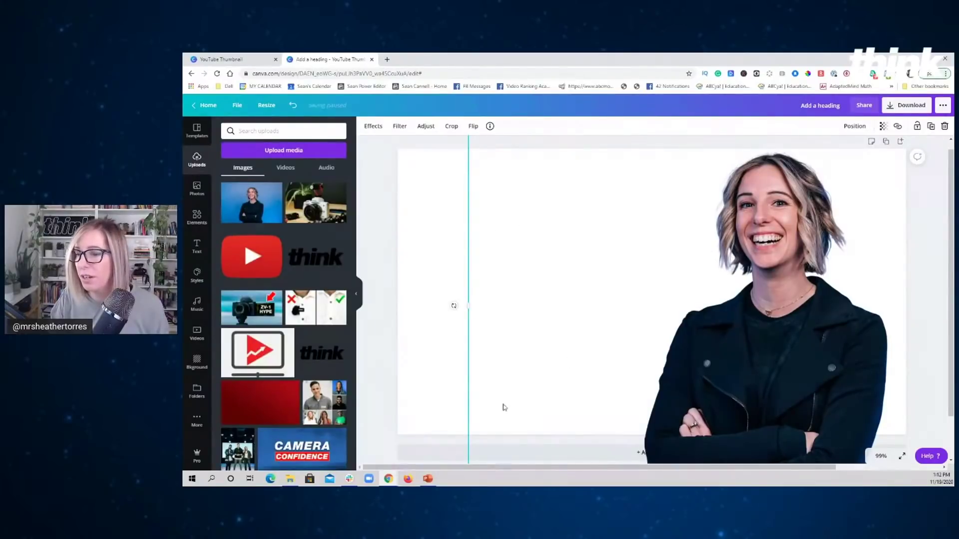
{"action": "scroll", "coordinate": [503, 407], "scroll_direction": "down", "scroll_amount": 1}
{"action": "left_click_drag", "start_coordinate": [467, 452], "coordinate": [417, 474]}
{"action": "left_click_drag", "start_coordinate": [478, 293], "coordinate": [493, 284]}
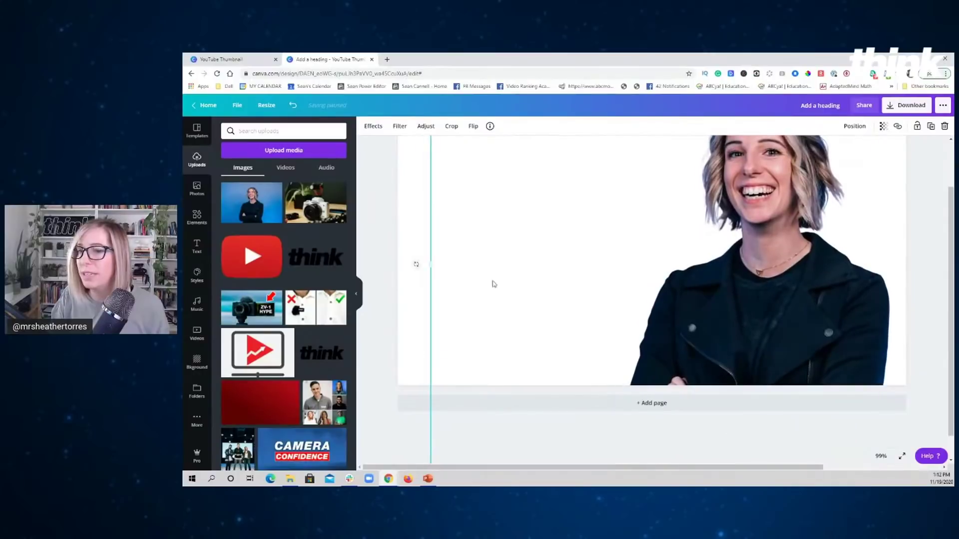
{"action": "left_click", "coordinate": [381, 245]}
{"action": "scroll", "coordinate": [383, 249], "scroll_direction": "up", "scroll_amount": 1}
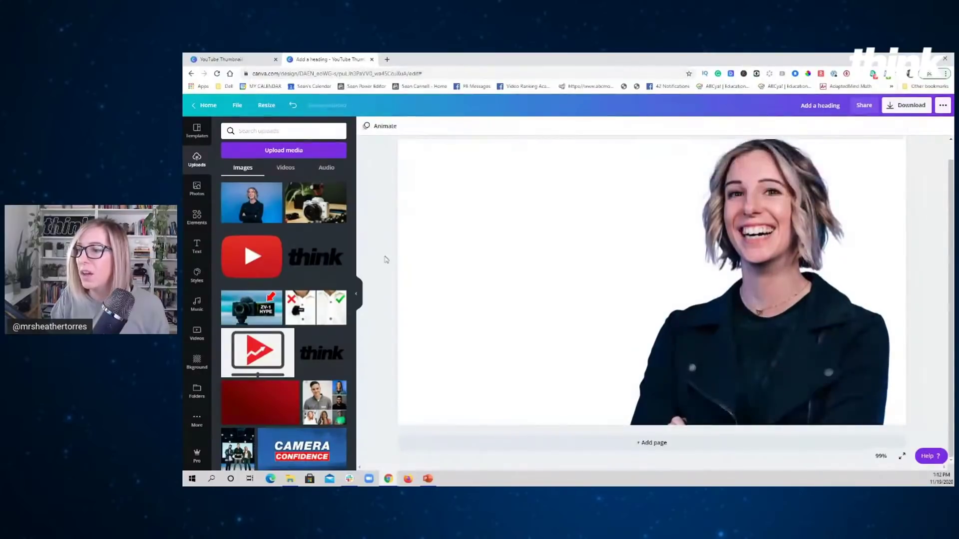
Set the page background to the pink-to-purple gradient from recently used backgrounds
{"action": "left_click", "coordinate": [205, 361]}
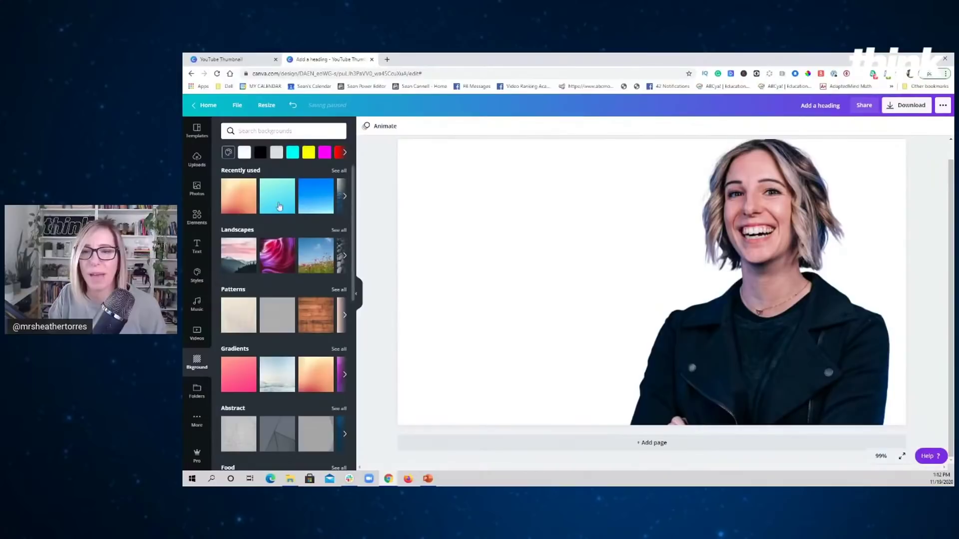
{"action": "left_click", "coordinate": [344, 199]}
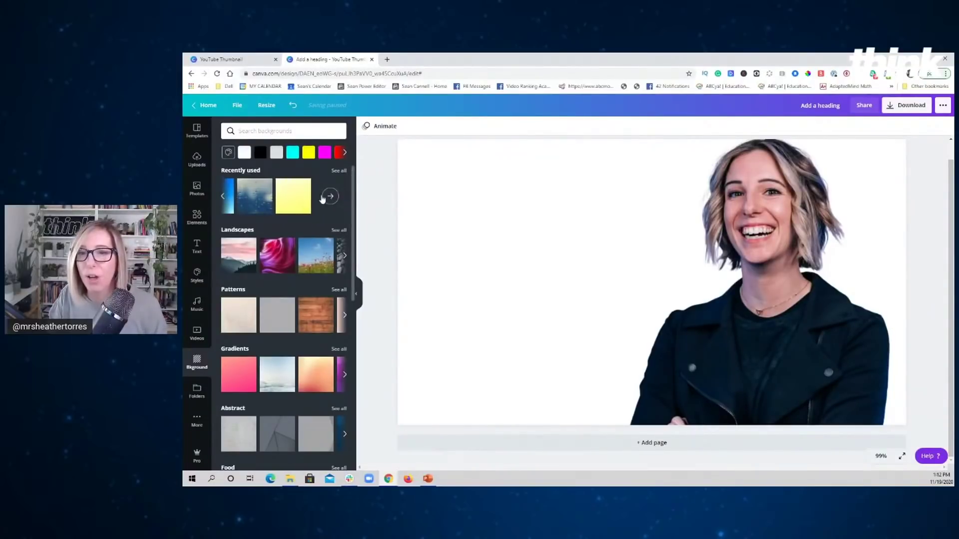
{"action": "left_click", "coordinate": [333, 197]}
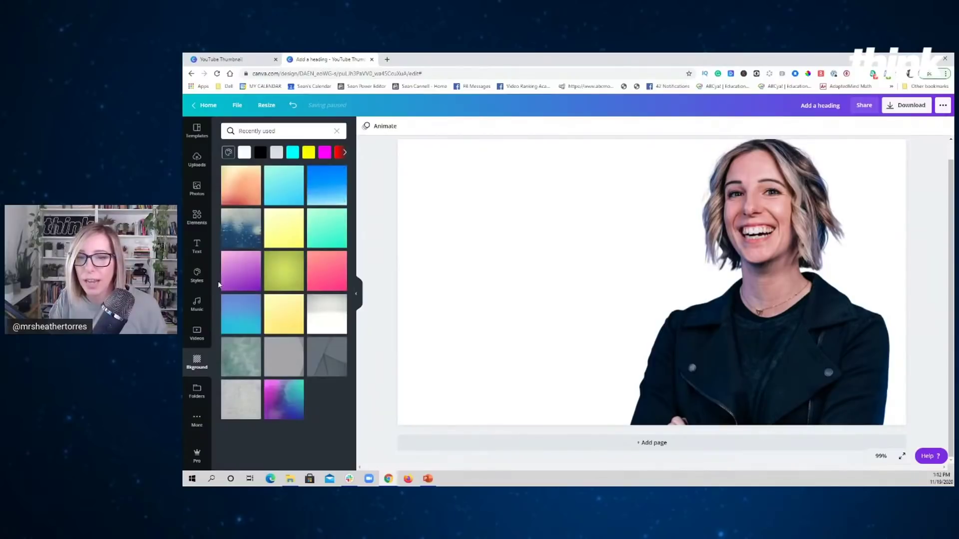
{"action": "left_click", "coordinate": [242, 281]}
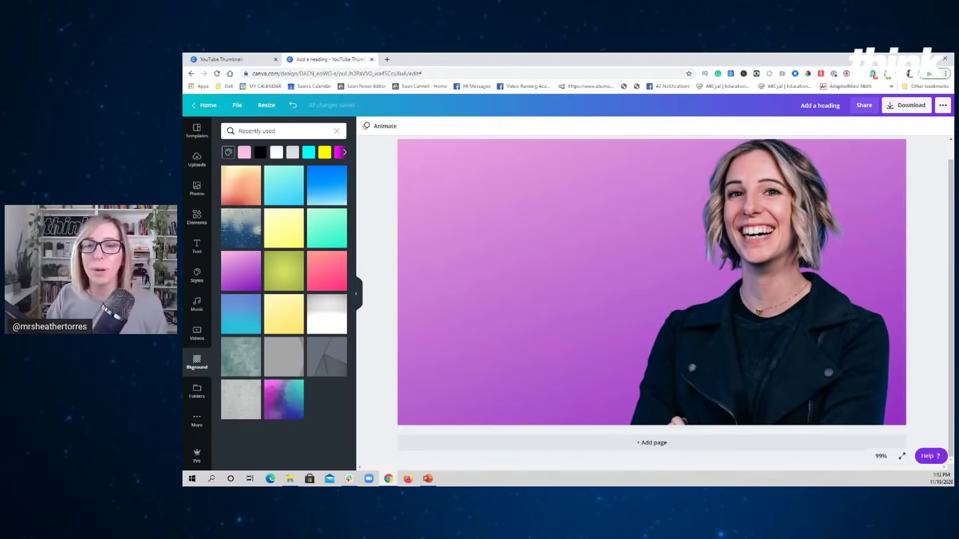
{"action": "left_click", "coordinate": [197, 246]}
Add a heading box, widen it, and replace its text with 'YOUTUBE FOR BEGINNERS'
{"action": "left_click", "coordinate": [264, 175]}
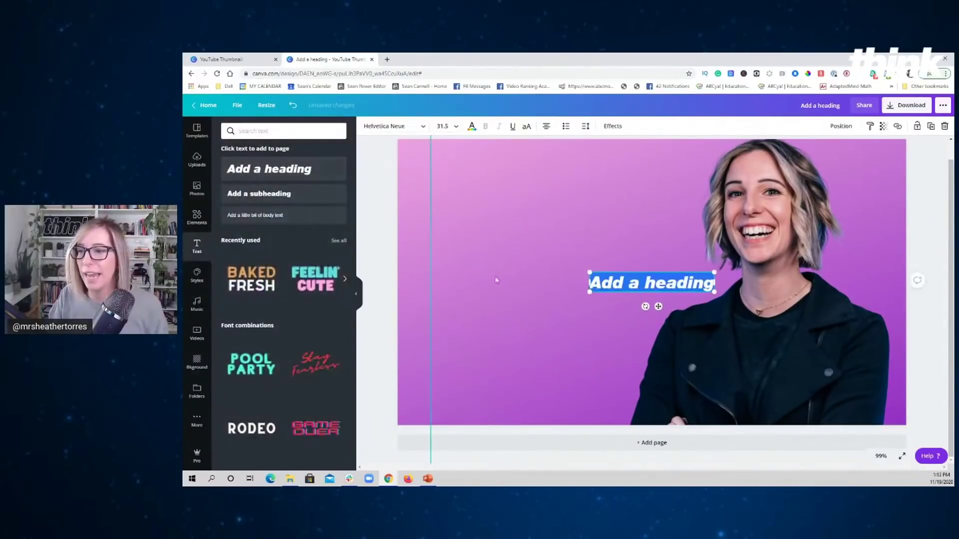
{"action": "type", "text": "HEATHER"}
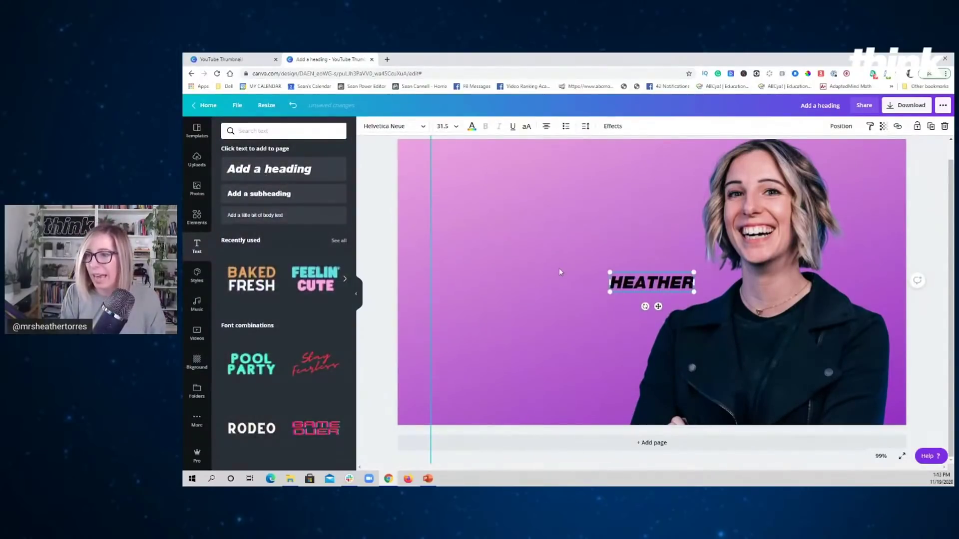
{"action": "type", "text": " IS AWESOME"}
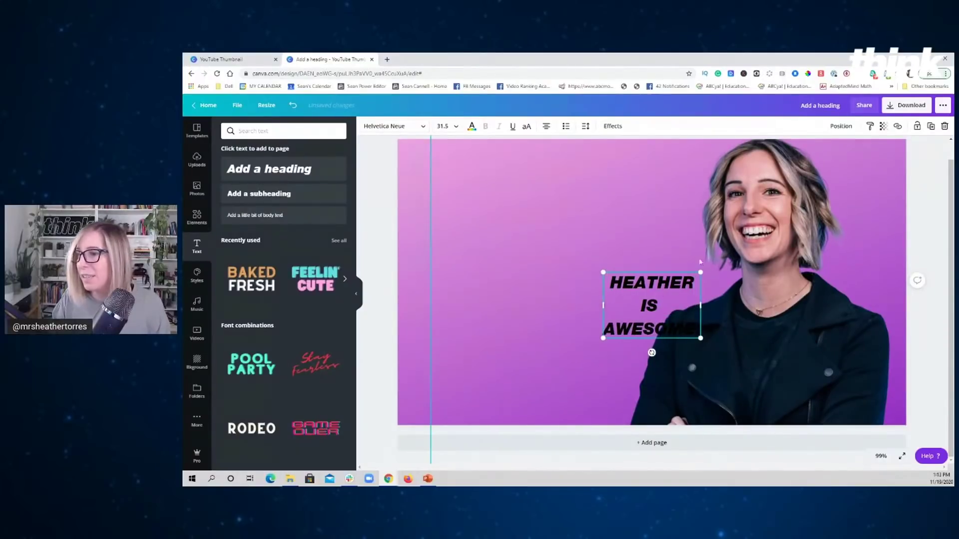
{"action": "left_click_drag", "start_coordinate": [701, 305], "coordinate": [769, 244]}
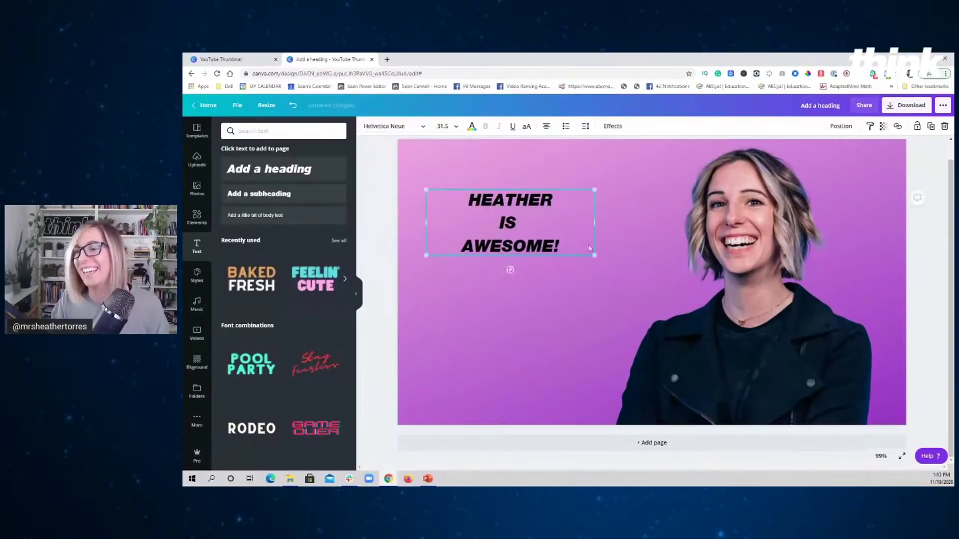
{"action": "left_click_drag", "start_coordinate": [557, 245], "coordinate": [464, 200]}
{"action": "type", "text": "YOU"}
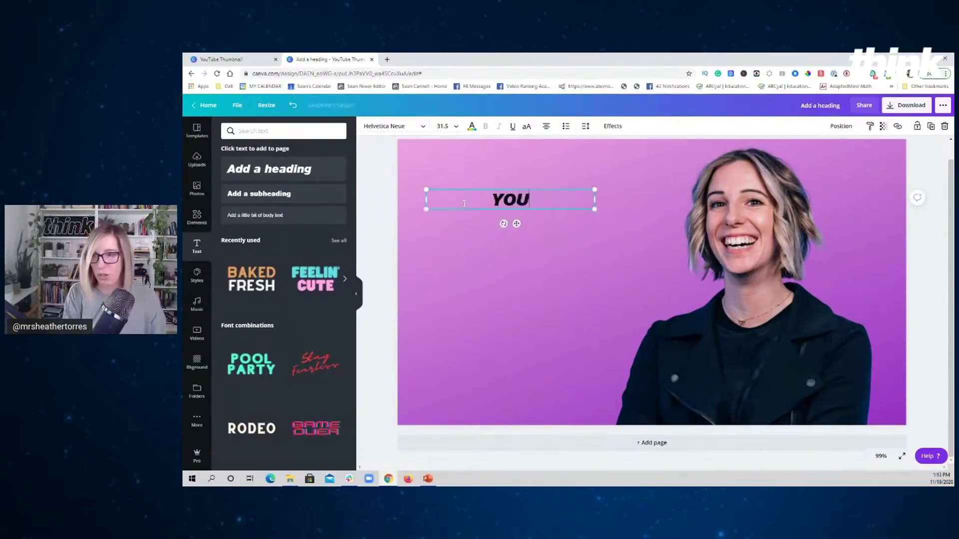
{"action": "type", "text": "TUBE FOR B"}
{"action": "key", "text": "BackSpace"}
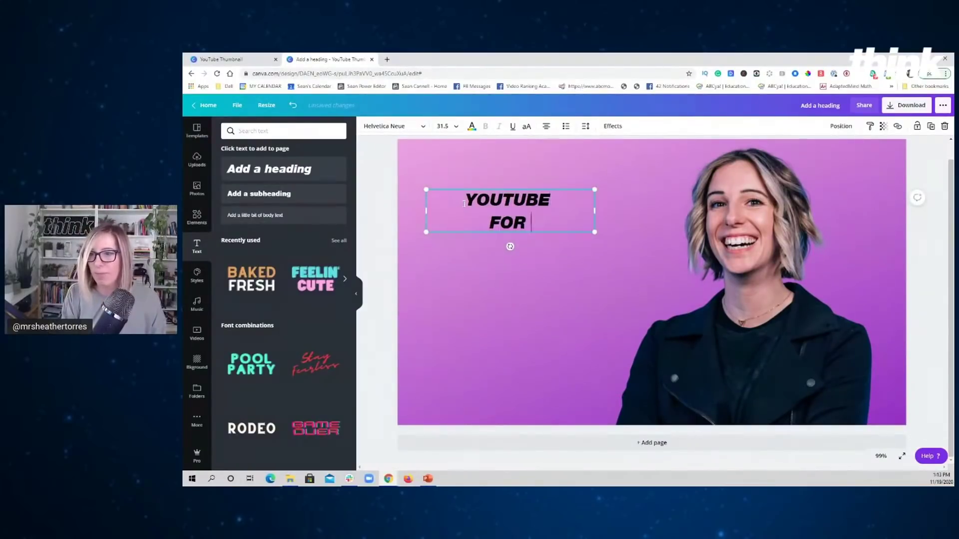
{"action": "type", "text": "BEGINNERS"}
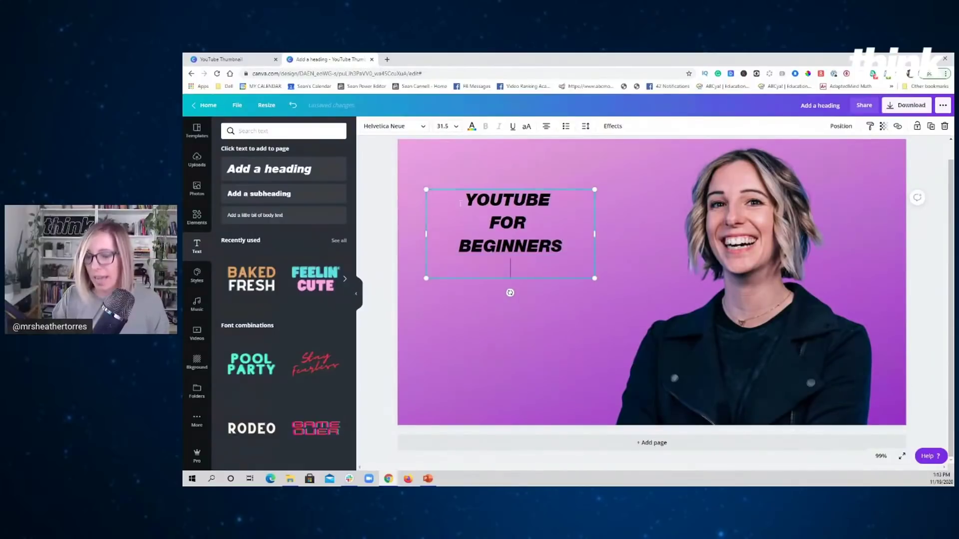
{"action": "key", "text": "BackSpace"}
{"action": "key", "text": "BackSpace"}
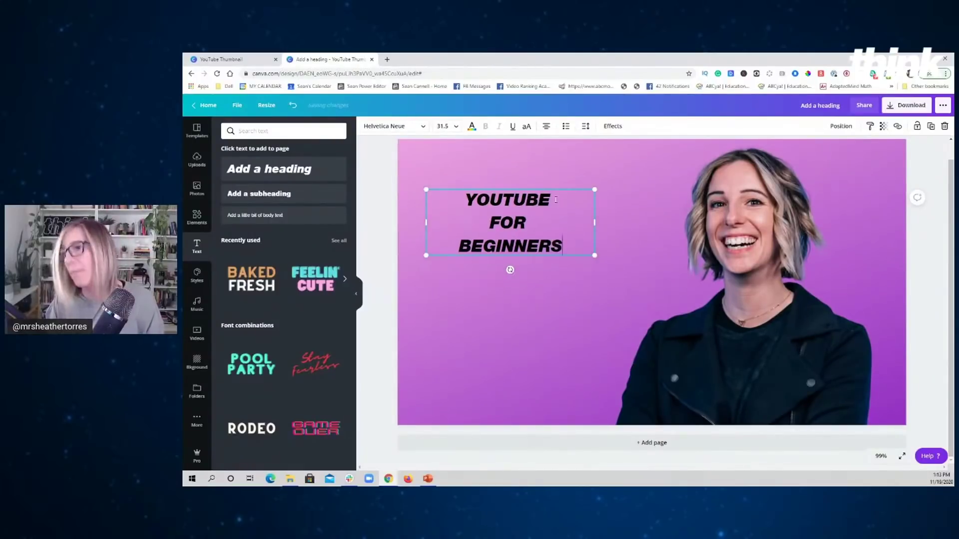
Enlarge the heading to size 54.9 and shift it slightly lower and right
{"action": "left_click_drag", "start_coordinate": [593, 184], "coordinate": [671, 160]}
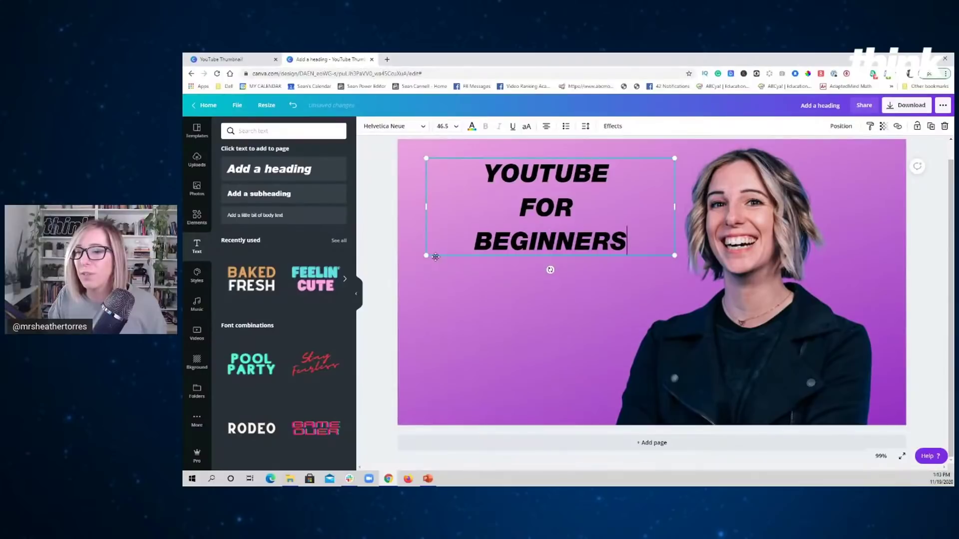
{"action": "left_click_drag", "start_coordinate": [424, 257], "coordinate": [379, 274]}
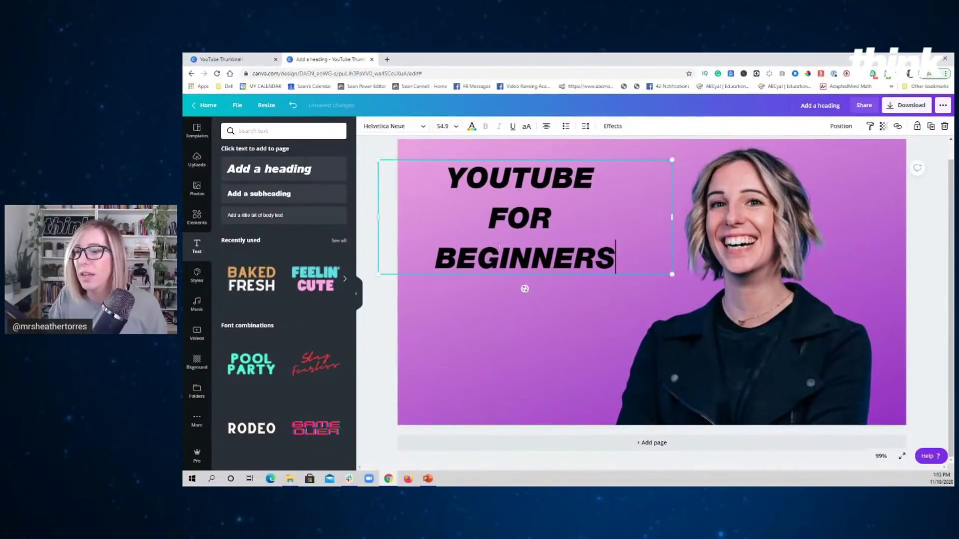
{"action": "left_click_drag", "start_coordinate": [525, 158], "coordinate": [533, 181]}
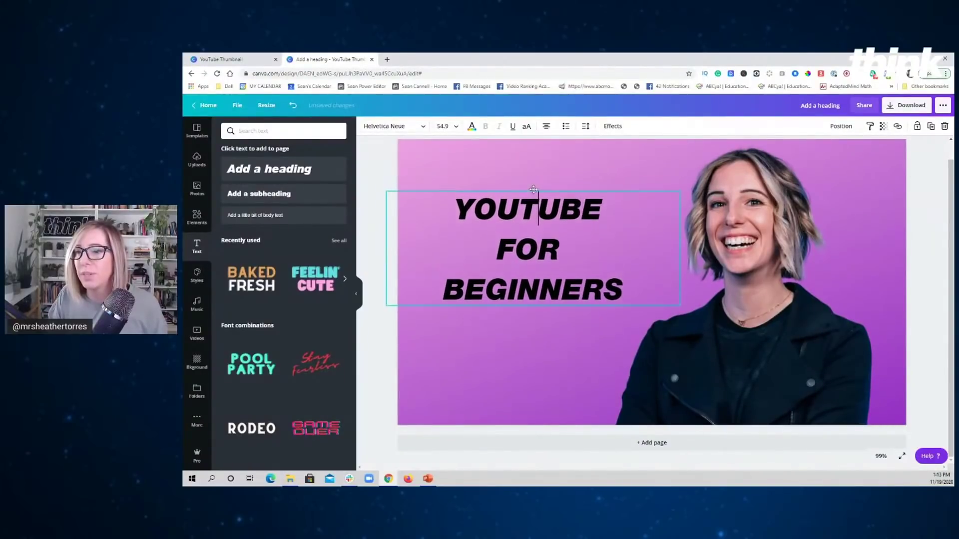
{"action": "left_click", "coordinate": [380, 297]}
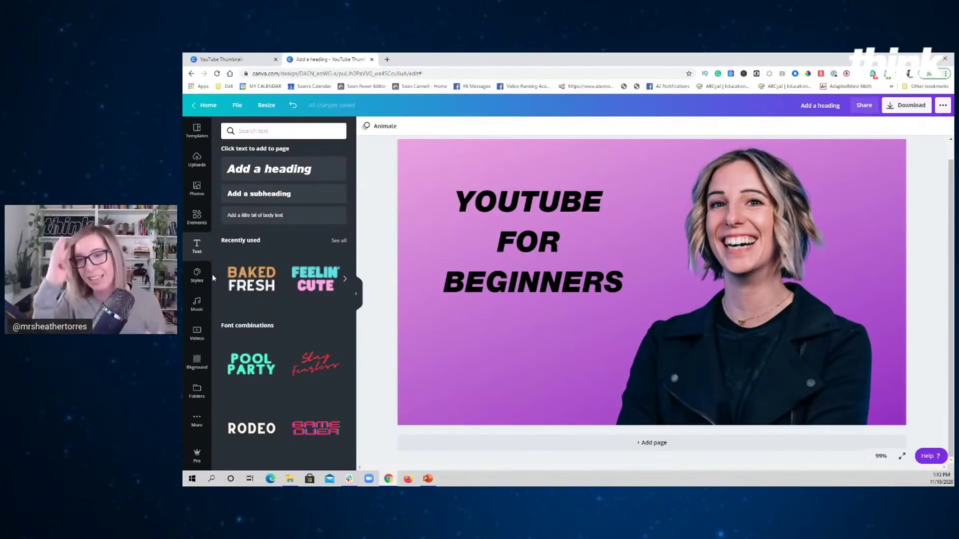
{"action": "left_click", "coordinate": [477, 197]}
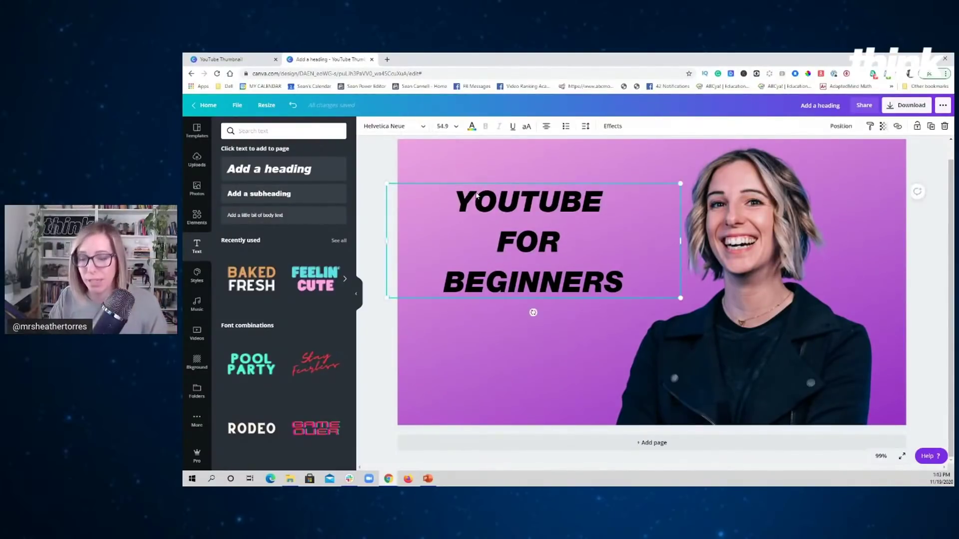
Delete the heading and search the stock photos for 'GIFT' instead of 'vegan'
{"action": "key", "text": "Delete"}
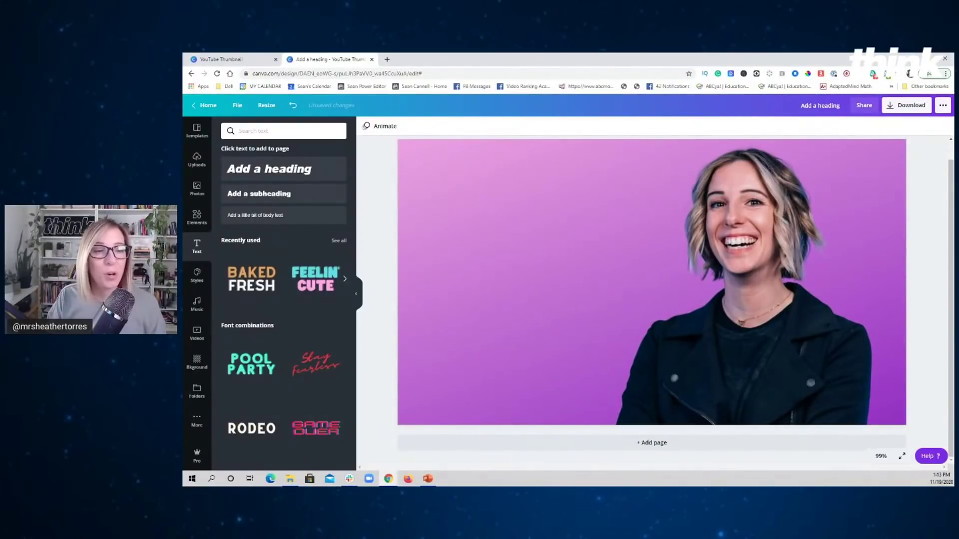
{"action": "left_click", "coordinate": [197, 188]}
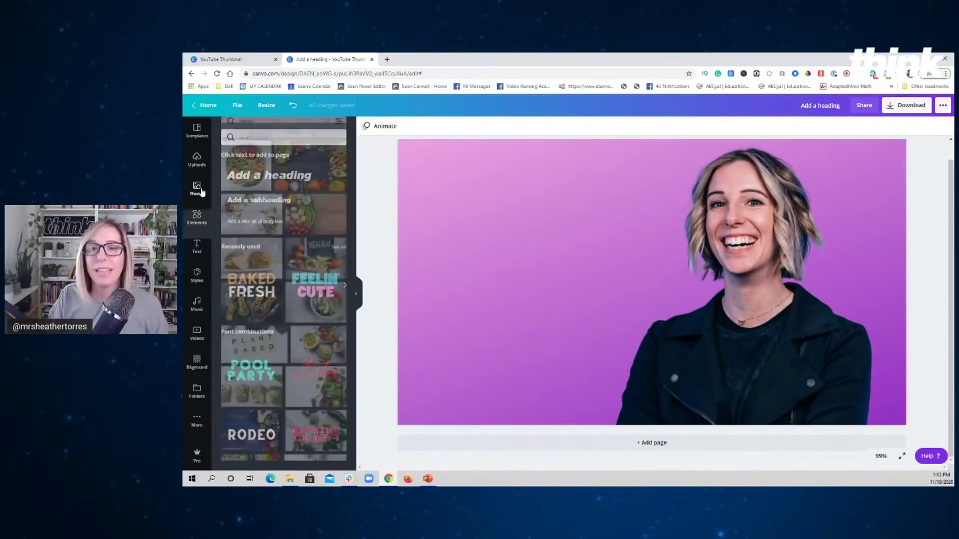
{"action": "double_click", "coordinate": [238, 133]}
{"action": "key", "text": "BackSpace"}
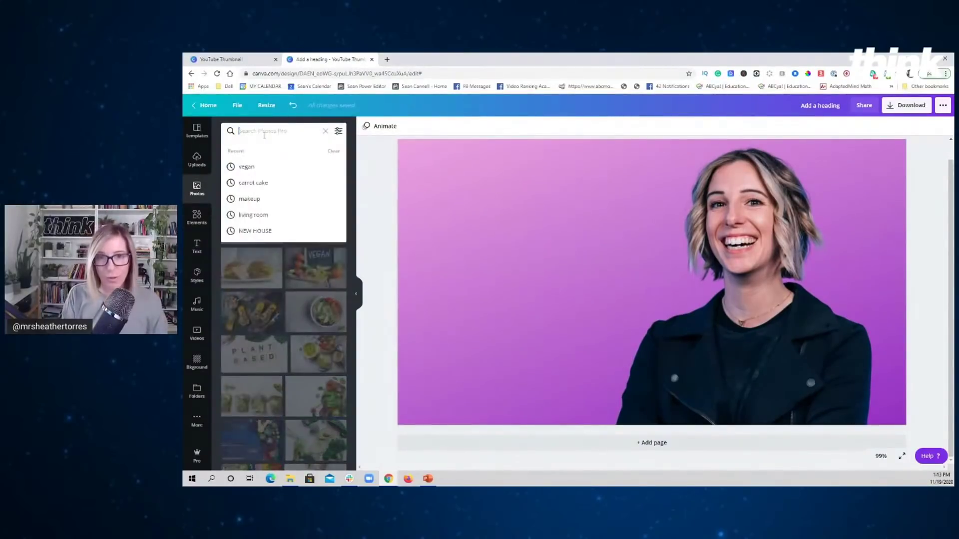
{"action": "left_click", "coordinate": [196, 198]}
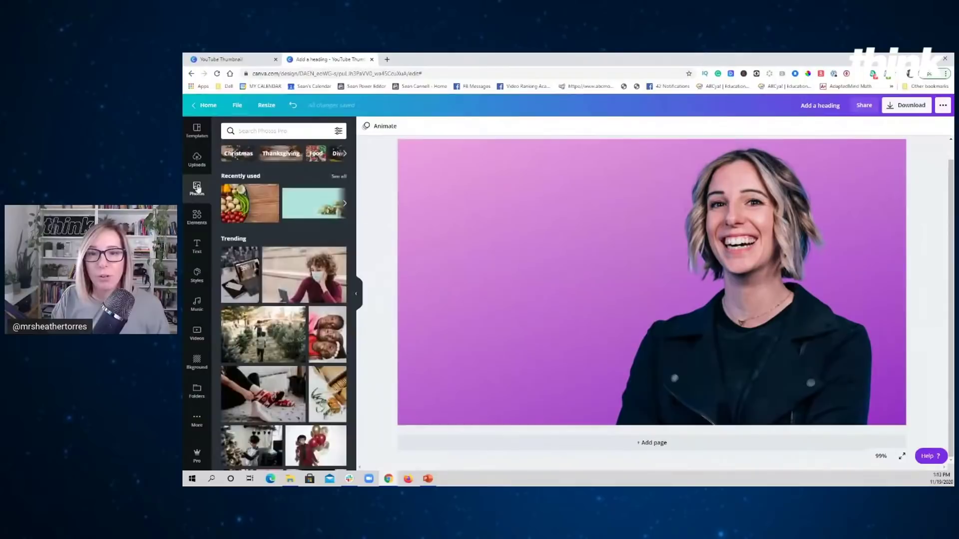
{"action": "left_click", "coordinate": [270, 130]}
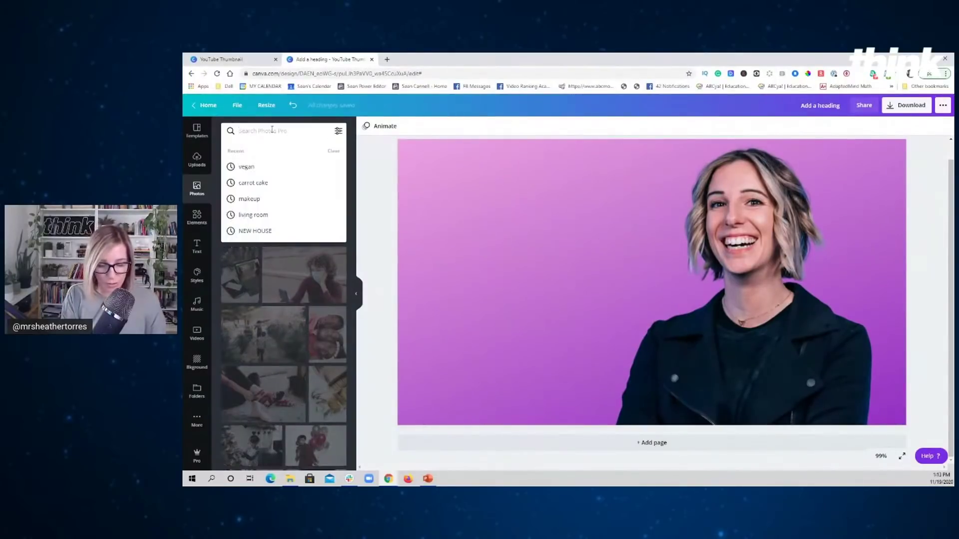
{"action": "type", "text": "GIFTS"}
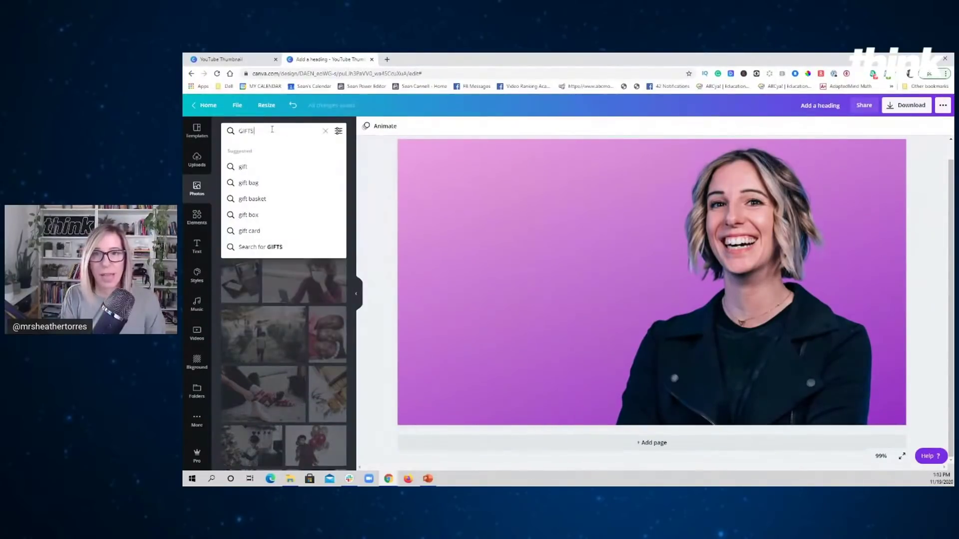
{"action": "key", "text": "Return"}
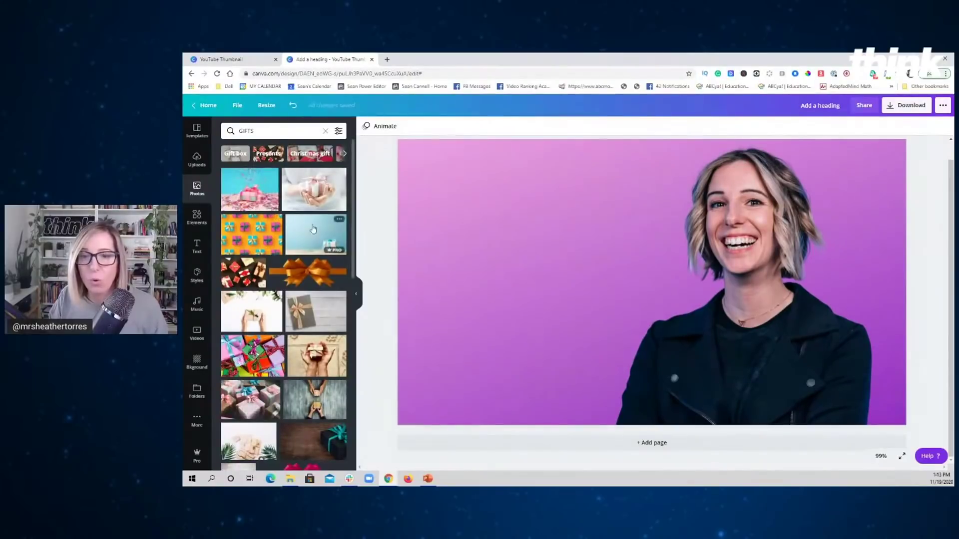
Add the wooden gift photo as the page background, then delete it
{"action": "scroll", "coordinate": [313, 228], "scroll_direction": "down", "scroll_amount": 5}
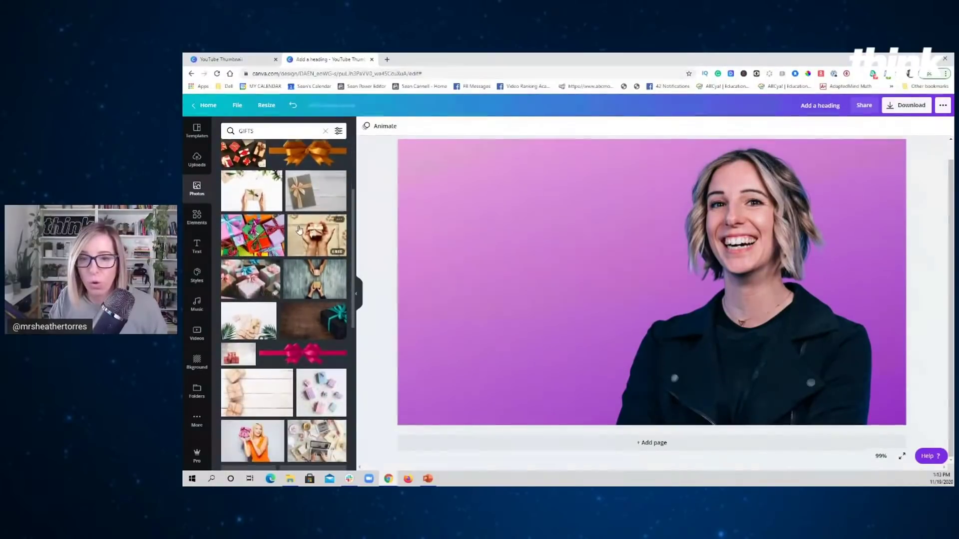
{"action": "left_click", "coordinate": [307, 234]}
{"action": "left_click_drag", "start_coordinate": [484, 248], "coordinate": [405, 250]}
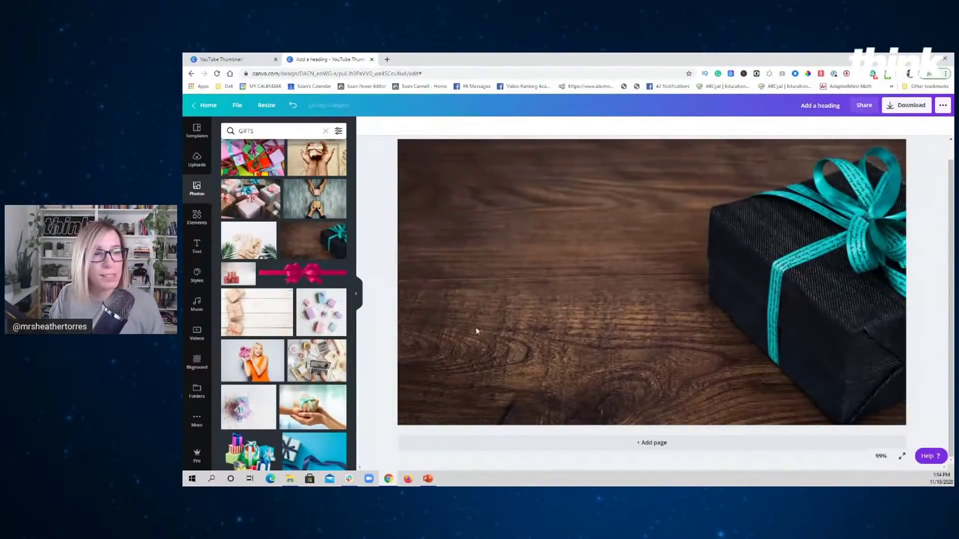
{"action": "left_click", "coordinate": [580, 258]}
{"action": "key", "text": "Delete"}
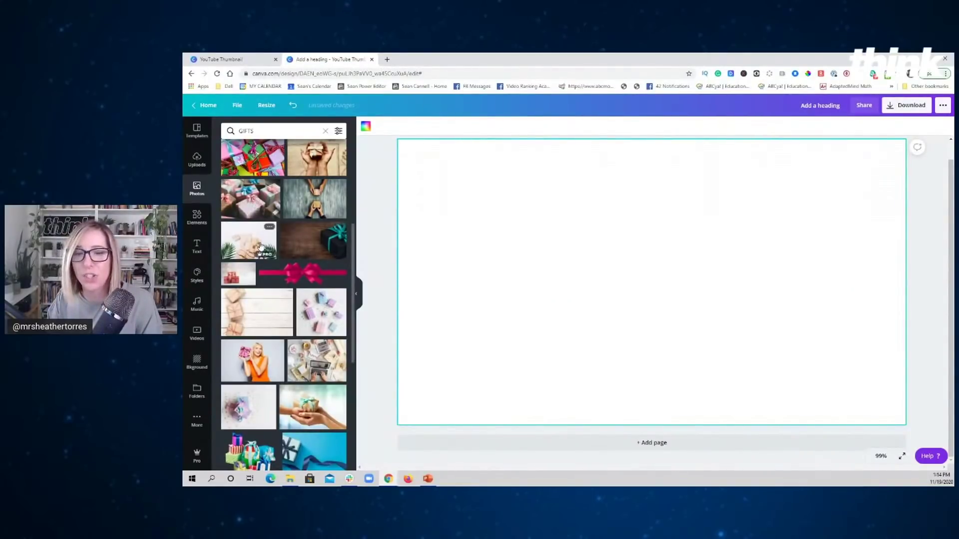
{"action": "left_click", "coordinate": [326, 73]}
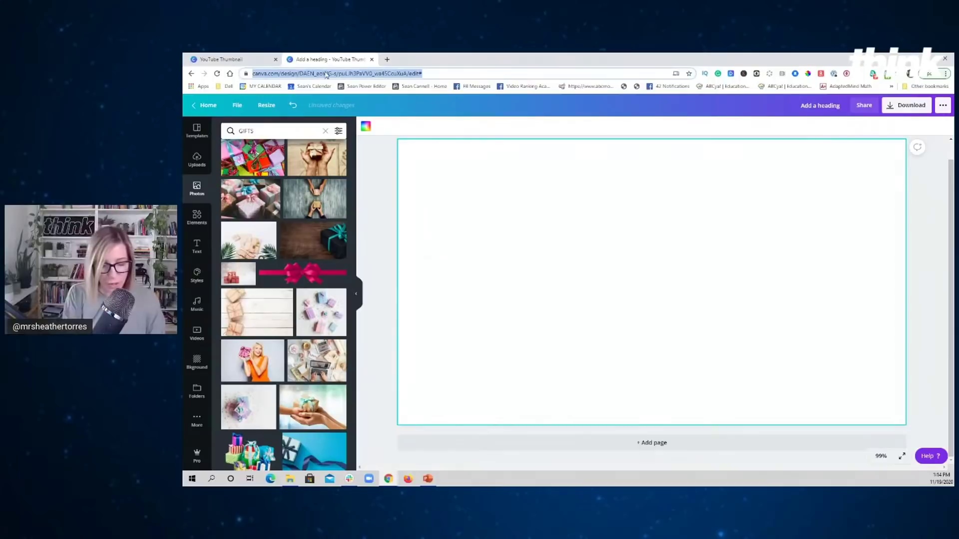
Go to Unsplash and search its free photos for 'computer'
{"action": "type", "text": "unsplash.com"}
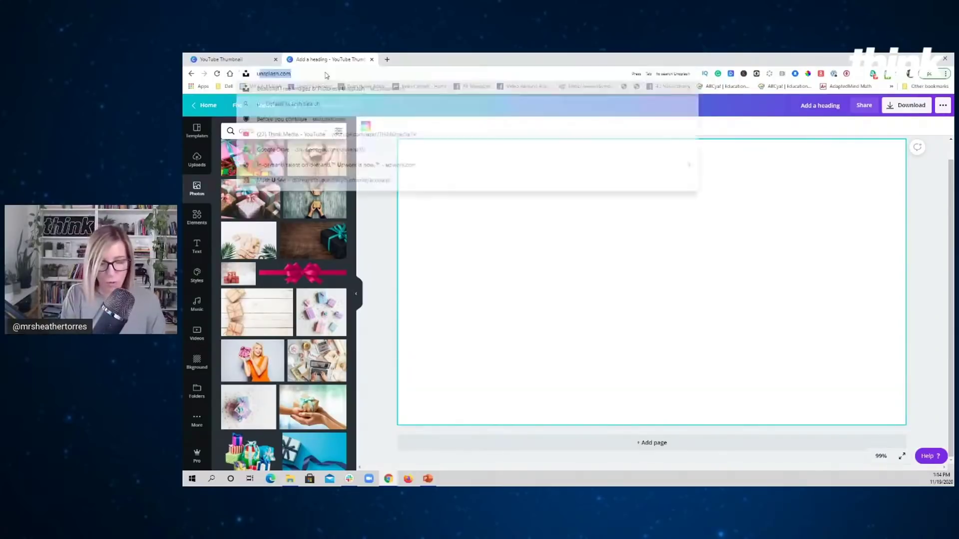
{"action": "key", "text": "Return"}
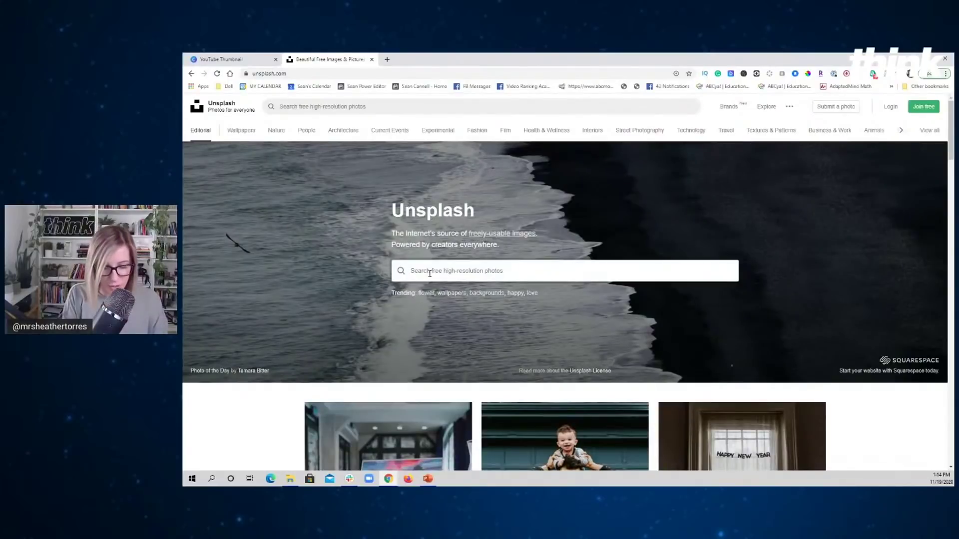
{"action": "left_click", "coordinate": [429, 273]}
{"action": "type", "text": "ca"}
{"action": "key", "text": "BackSpace"}
{"action": "type", "text": "computer"}
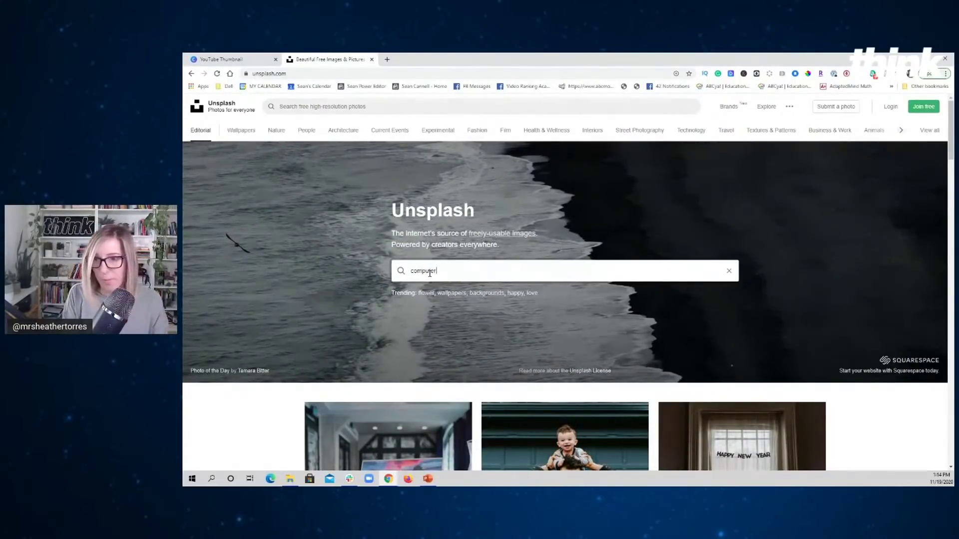
{"action": "key", "text": "Return"}
Preview the dark glowing laptop photo, then browse further computer results
{"action": "scroll", "coordinate": [559, 309], "scroll_direction": "down", "scroll_amount": 3}
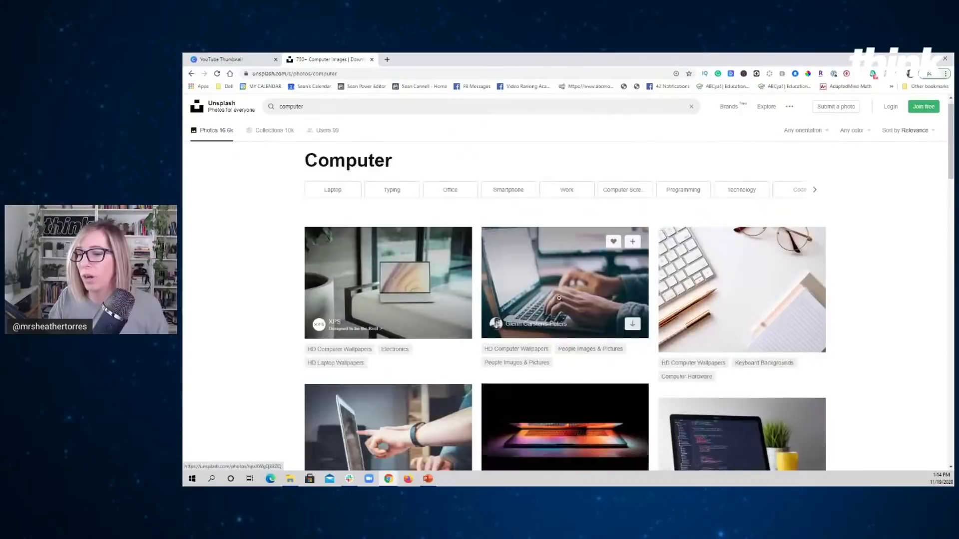
{"action": "left_click", "coordinate": [564, 339]}
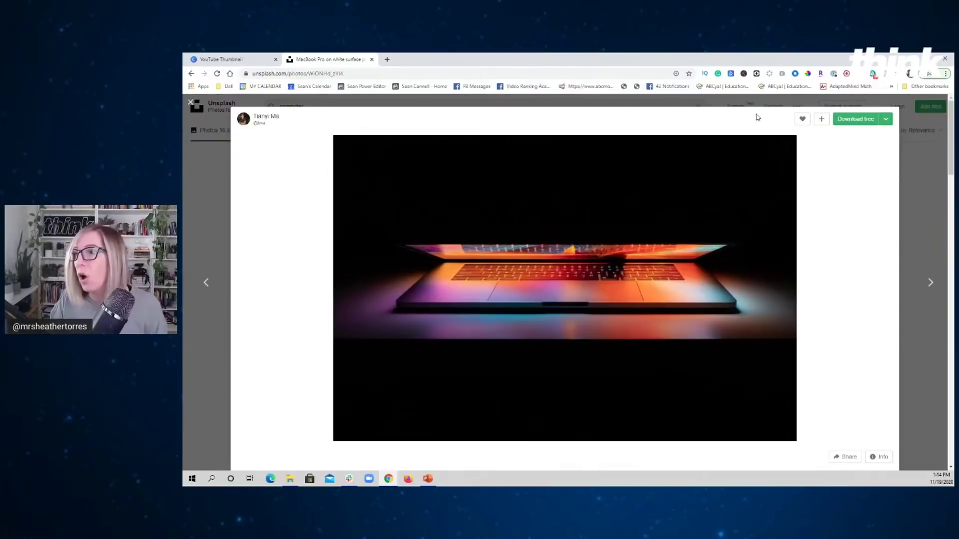
{"action": "left_click", "coordinate": [918, 165]}
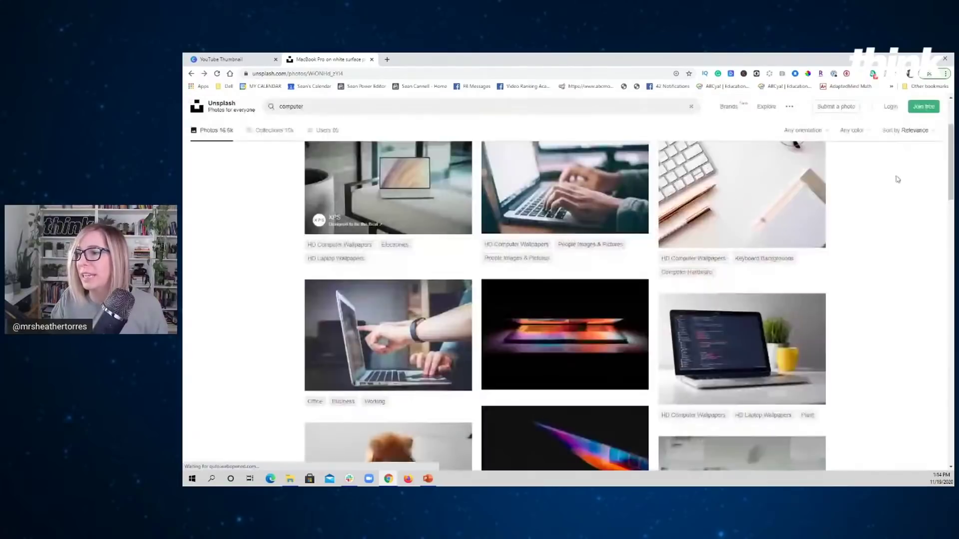
{"action": "scroll", "coordinate": [605, 269], "scroll_direction": "down", "scroll_amount": 3}
{"action": "left_click", "coordinate": [531, 317]}
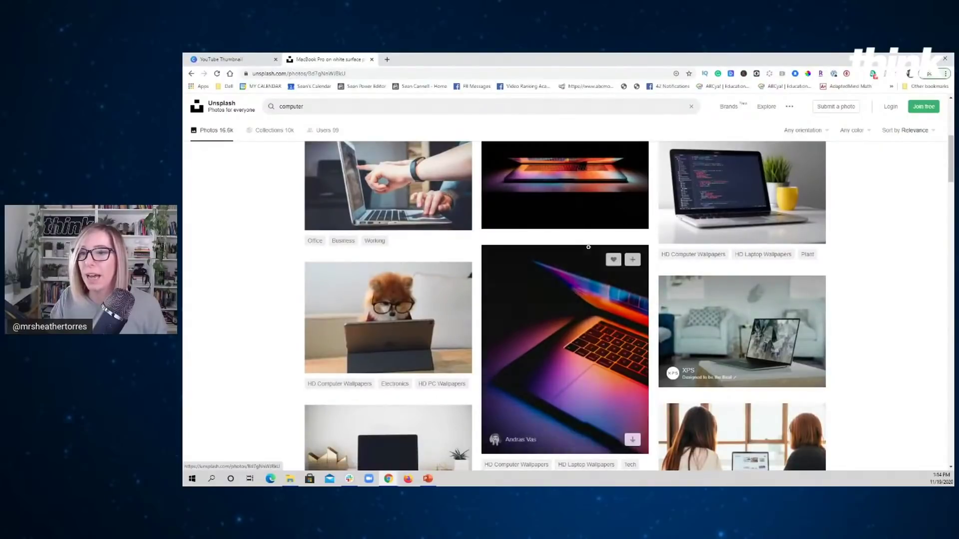
{"action": "scroll", "coordinate": [522, 278], "scroll_direction": "down", "scroll_amount": 10}
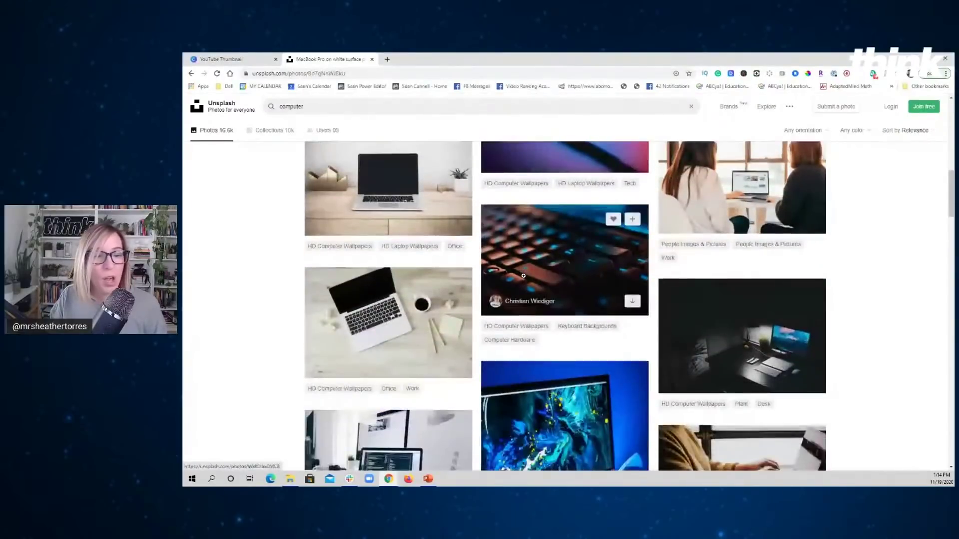
{"action": "scroll", "coordinate": [523, 275], "scroll_direction": "down", "scroll_amount": 3}
{"action": "scroll", "coordinate": [524, 276], "scroll_direction": "up", "scroll_amount": 3}
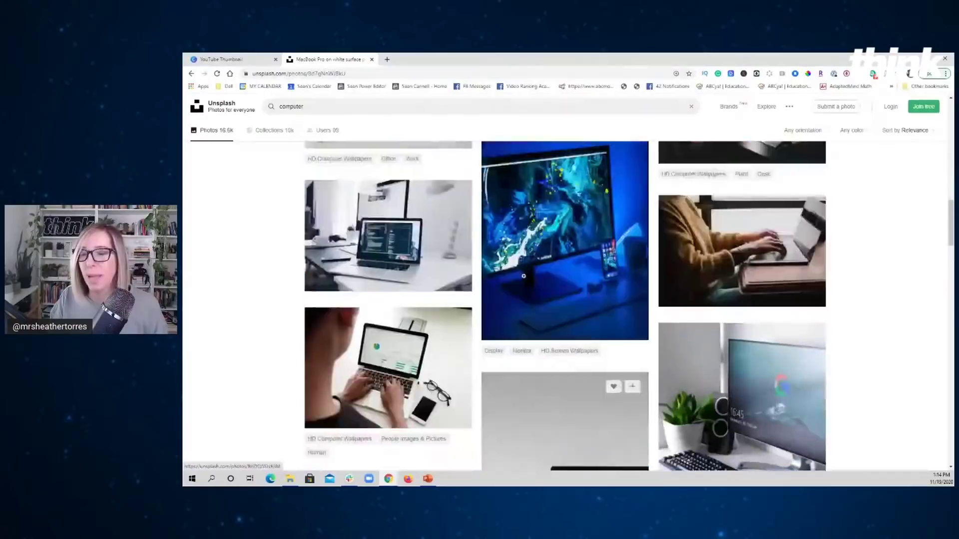